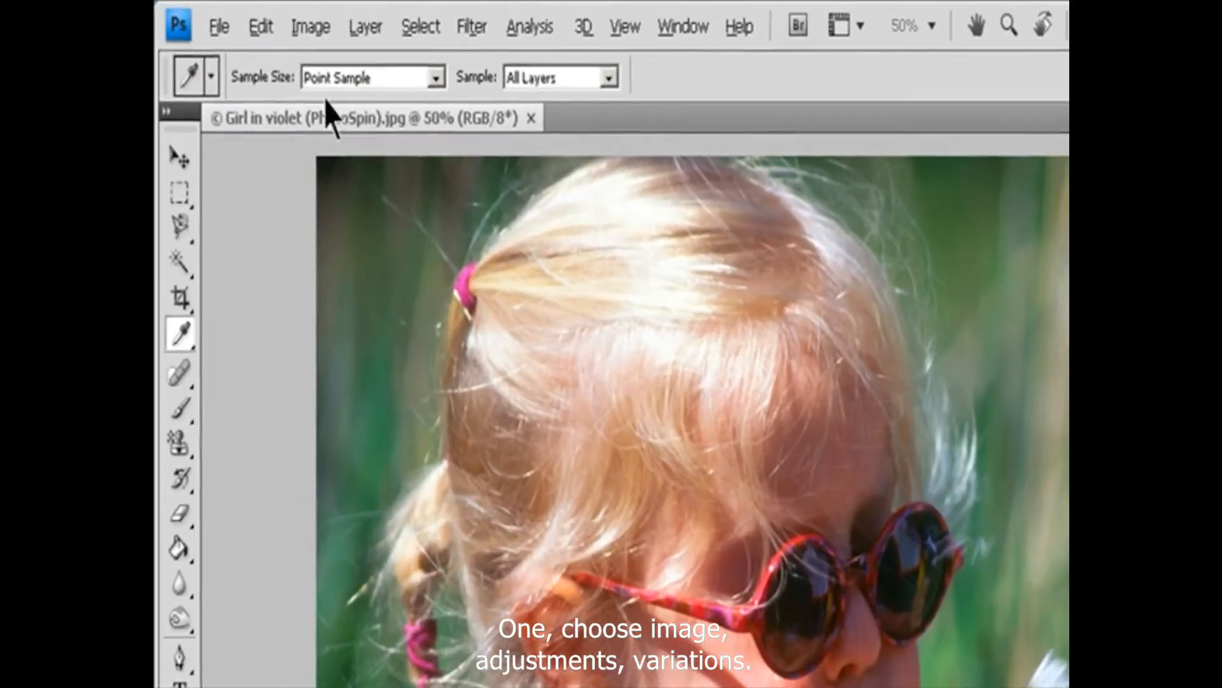
Open the Variations adjustment for the Girl in violet photo
{"action": "left_click", "coordinate": [244, 14]}
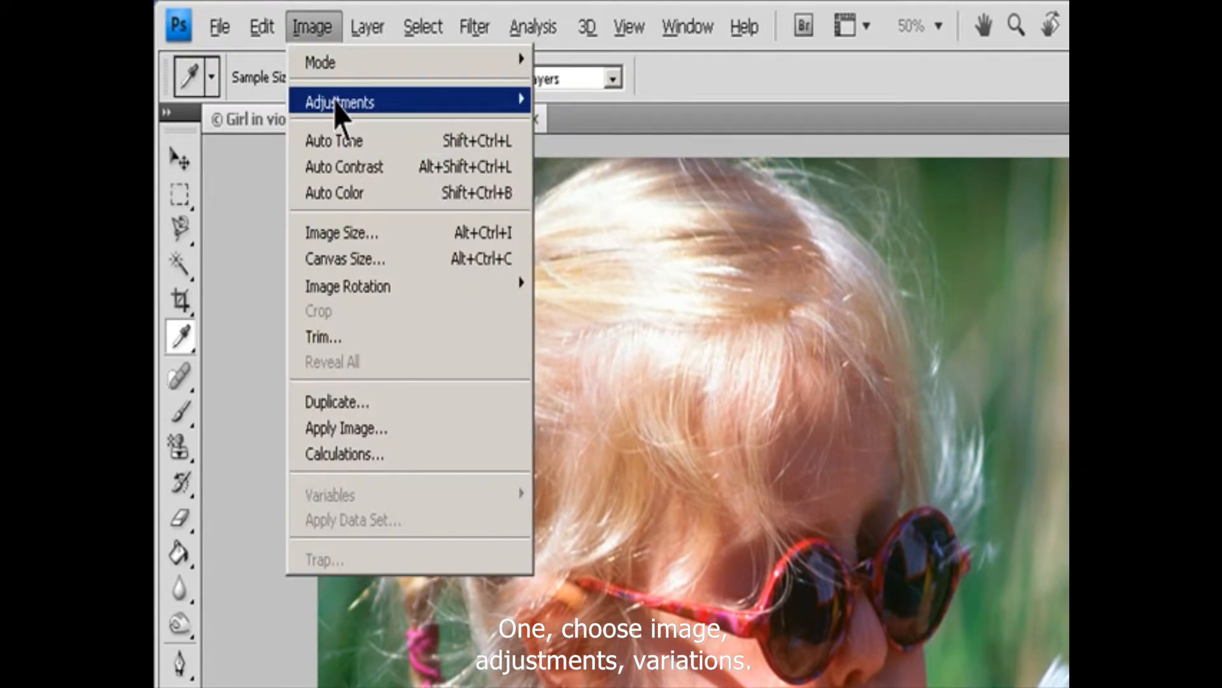
{"action": "mouse_move", "coordinate": [337, 110]}
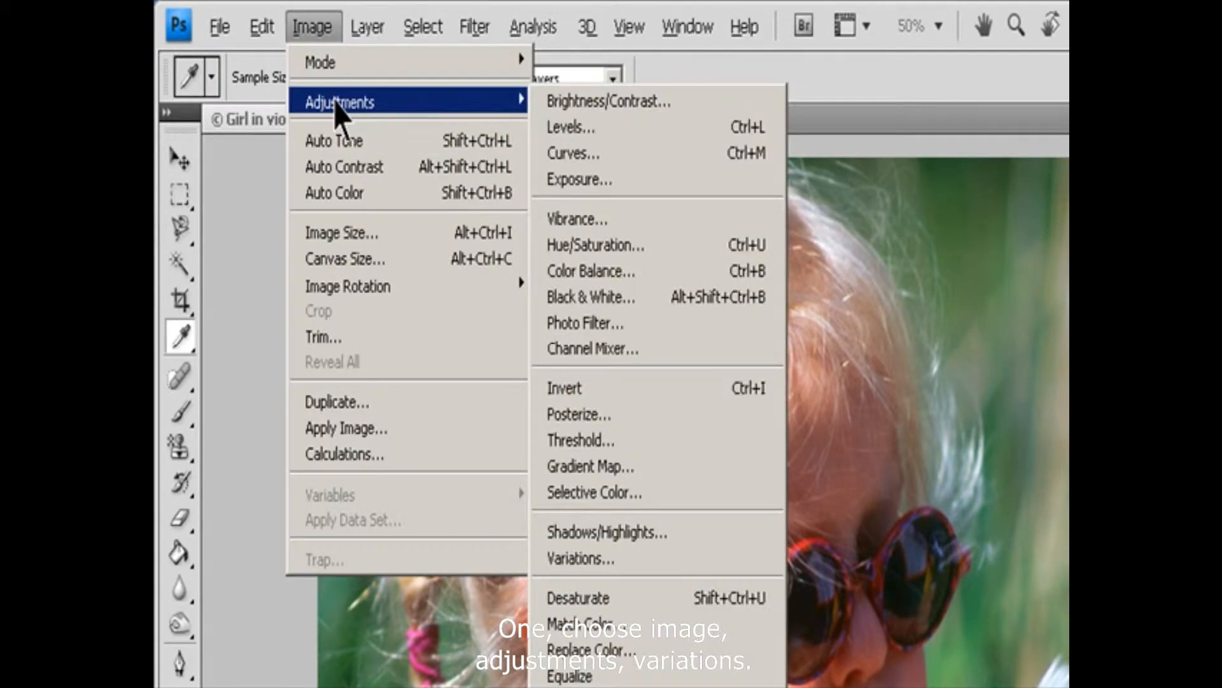
{"action": "left_click", "coordinate": [626, 558]}
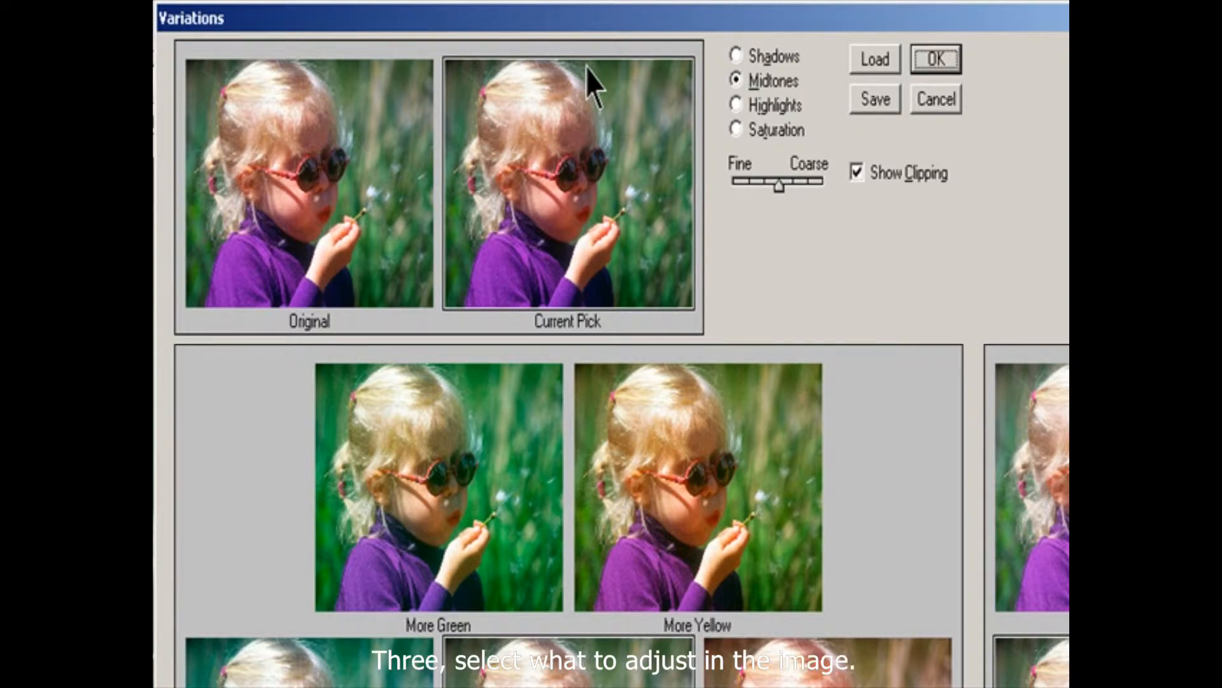
Compare the Variations previews for Shadows, Midtones, Highlights and Saturation, and return to Midtones
{"action": "left_click", "coordinate": [737, 56]}
{"action": "left_click", "coordinate": [748, 84]}
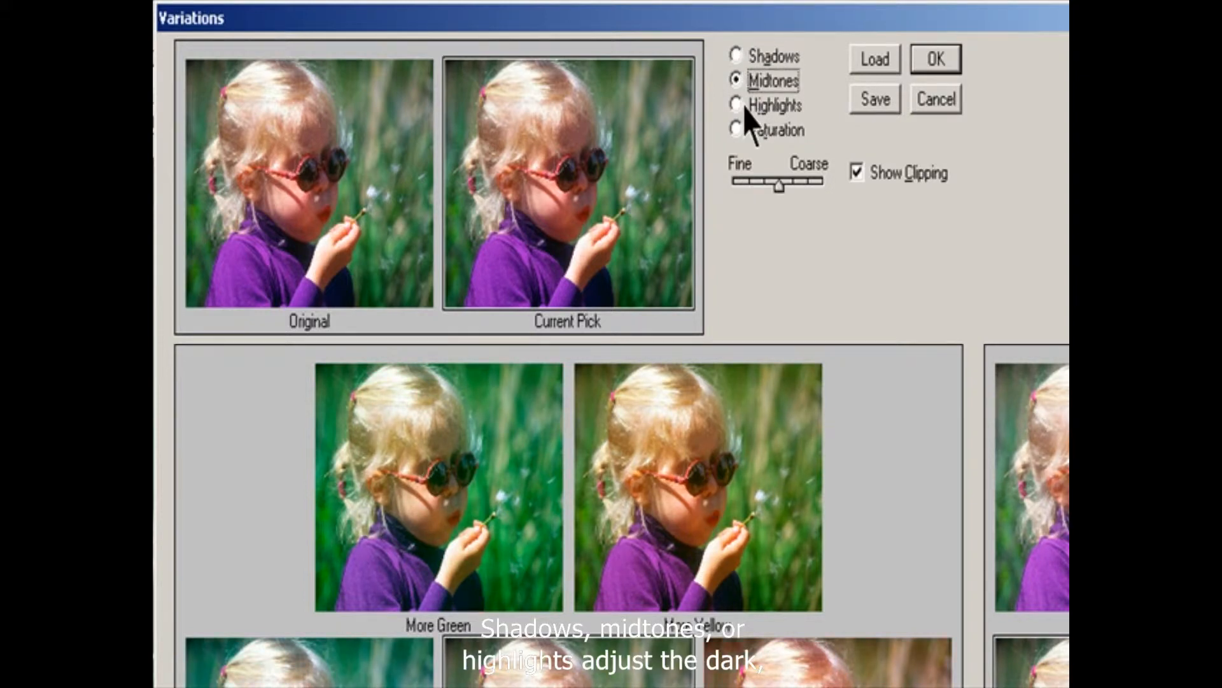
{"action": "left_click", "coordinate": [746, 105]}
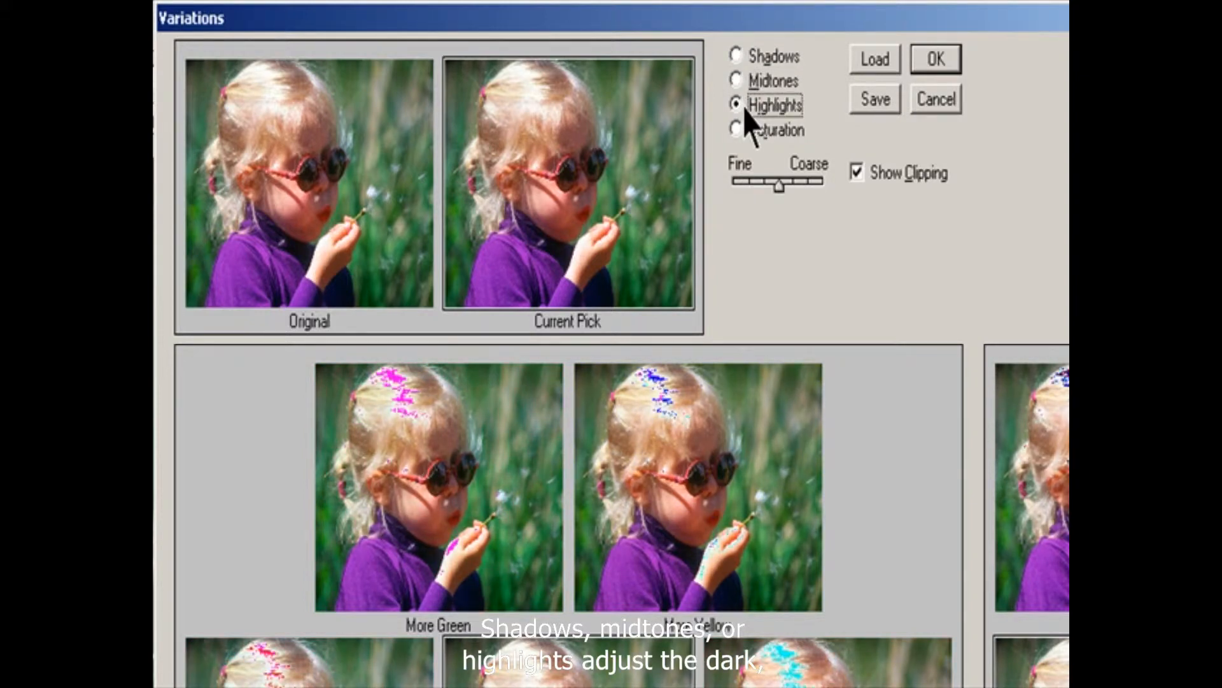
{"action": "left_click", "coordinate": [740, 135]}
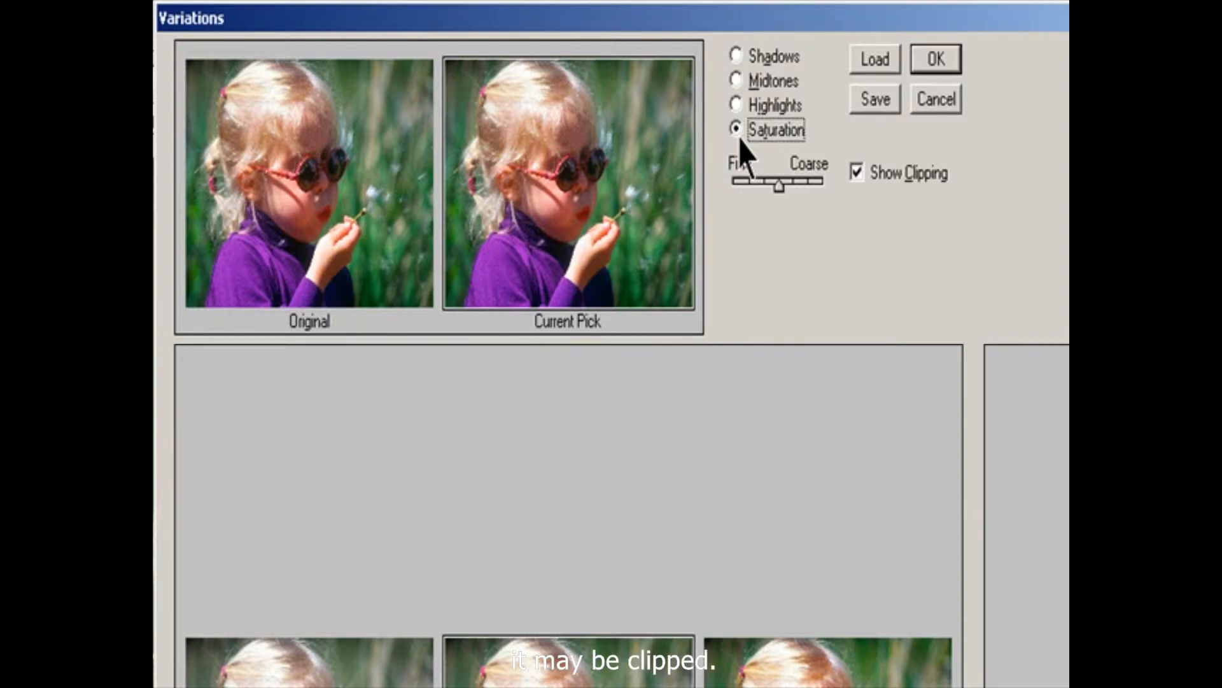
{"action": "left_click", "coordinate": [744, 83]}
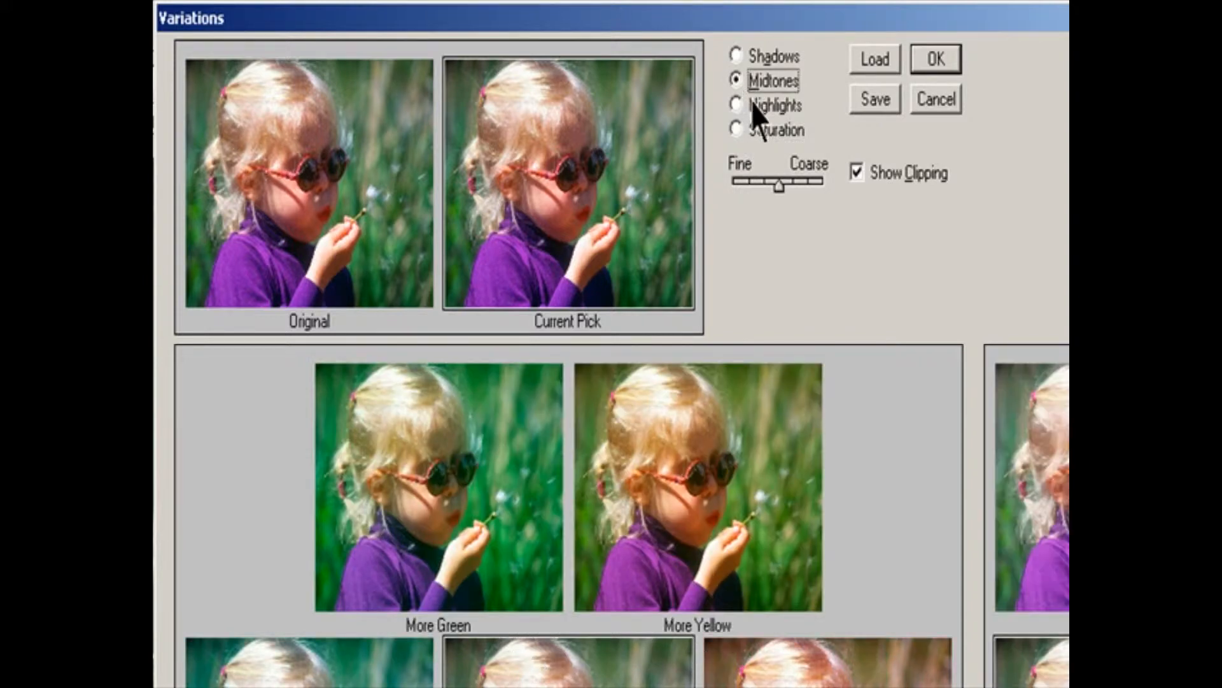
Switch Show Clipping off and on again, keeping the Fine/Coarse intensity at its middle mark
{"action": "mouse_move", "coordinate": [774, 187]}
{"action": "left_mouse_down"}
{"action": "mouse_move", "coordinate": [818, 196]}
{"action": "mouse_move", "coordinate": [778, 207]}
{"action": "left_mouse_up"}
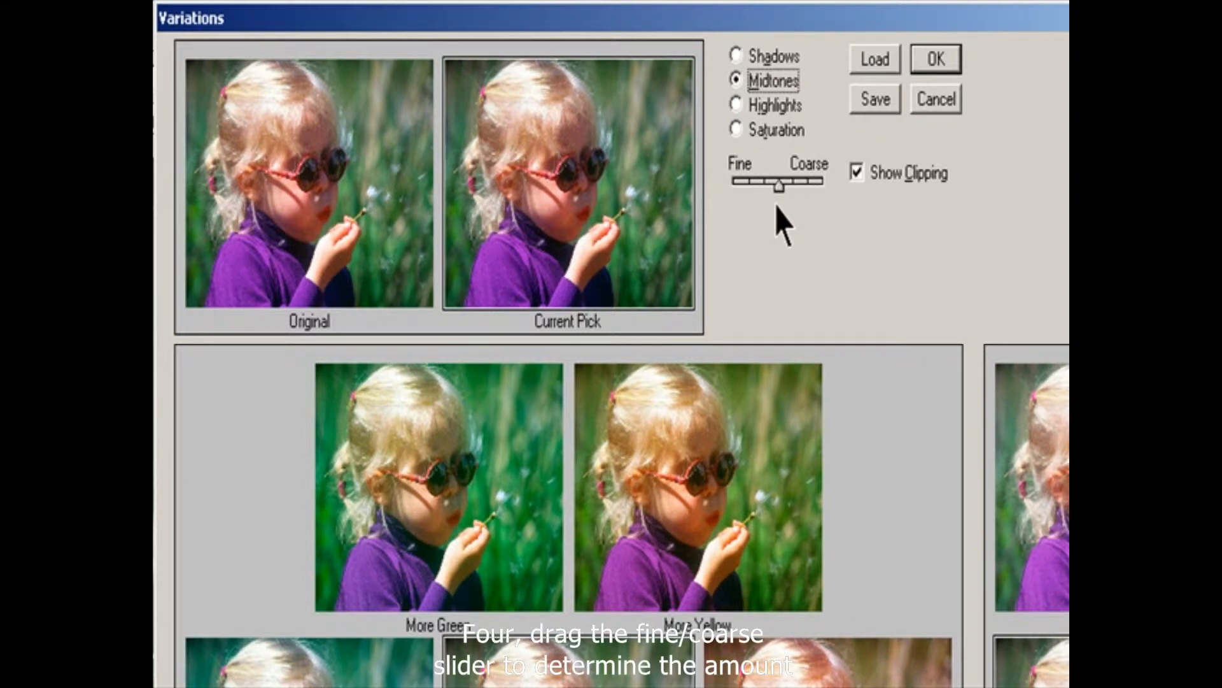
{"action": "left_click", "coordinate": [874, 181]}
{"action": "left_click", "coordinate": [874, 180]}
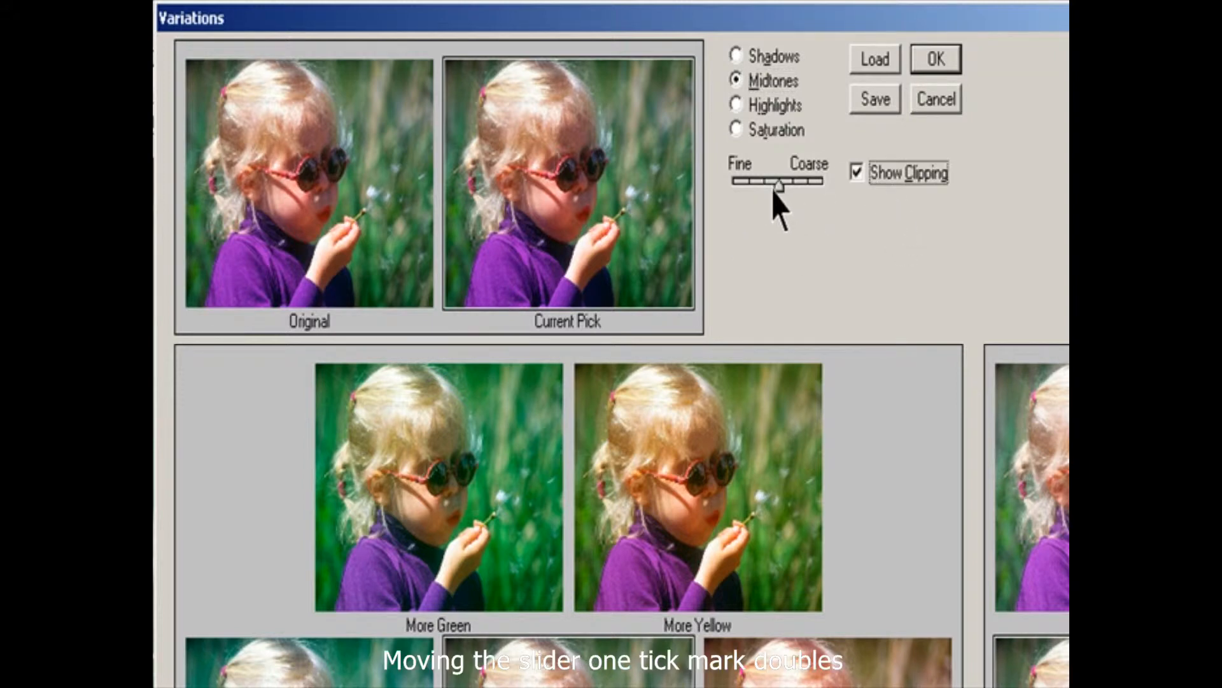
{"action": "mouse_move", "coordinate": [774, 197]}
{"action": "left_mouse_down"}
{"action": "mouse_move", "coordinate": [805, 196]}
{"action": "mouse_move", "coordinate": [753, 197]}
{"action": "mouse_move", "coordinate": [797, 197]}
{"action": "mouse_move", "coordinate": [772, 197]}
{"action": "mouse_move", "coordinate": [782, 193]}
{"action": "left_mouse_up"}
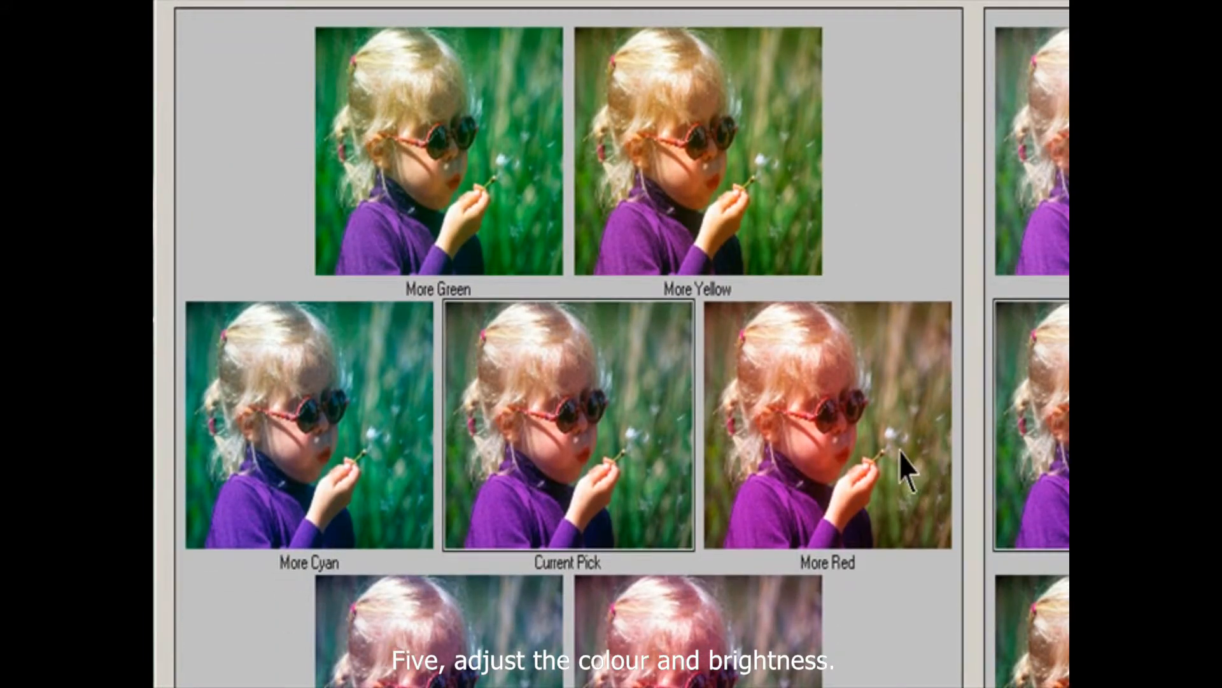
Shift the photo's midtone colours by applying the More Red, More Cyan, More Magenta and More Green variations
{"action": "left_click", "coordinate": [900, 450]}
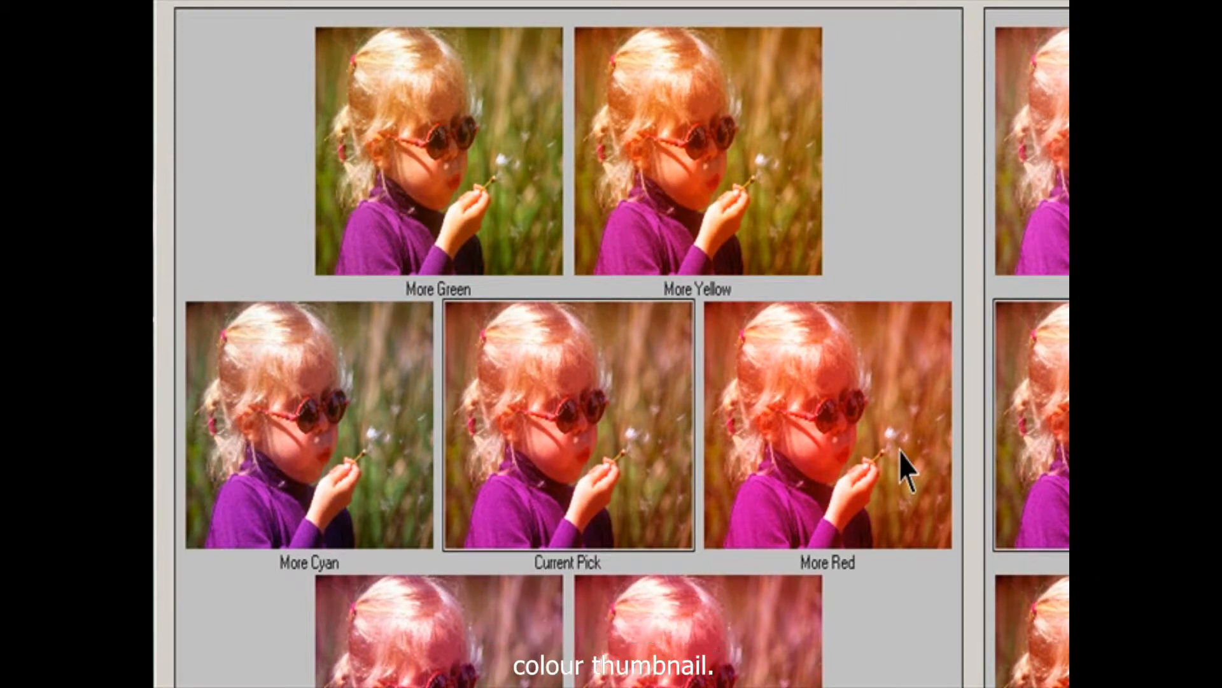
{"action": "left_click", "coordinate": [350, 451]}
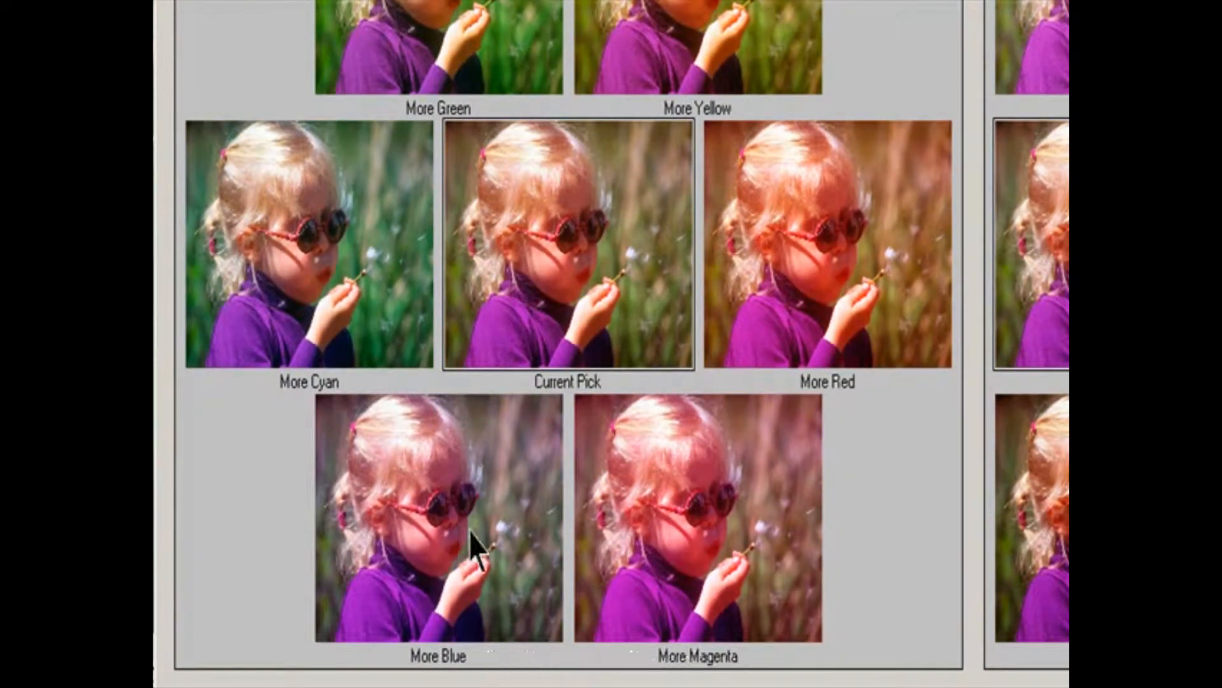
{"action": "left_click", "coordinate": [663, 621]}
{"action": "left_click", "coordinate": [431, 167]}
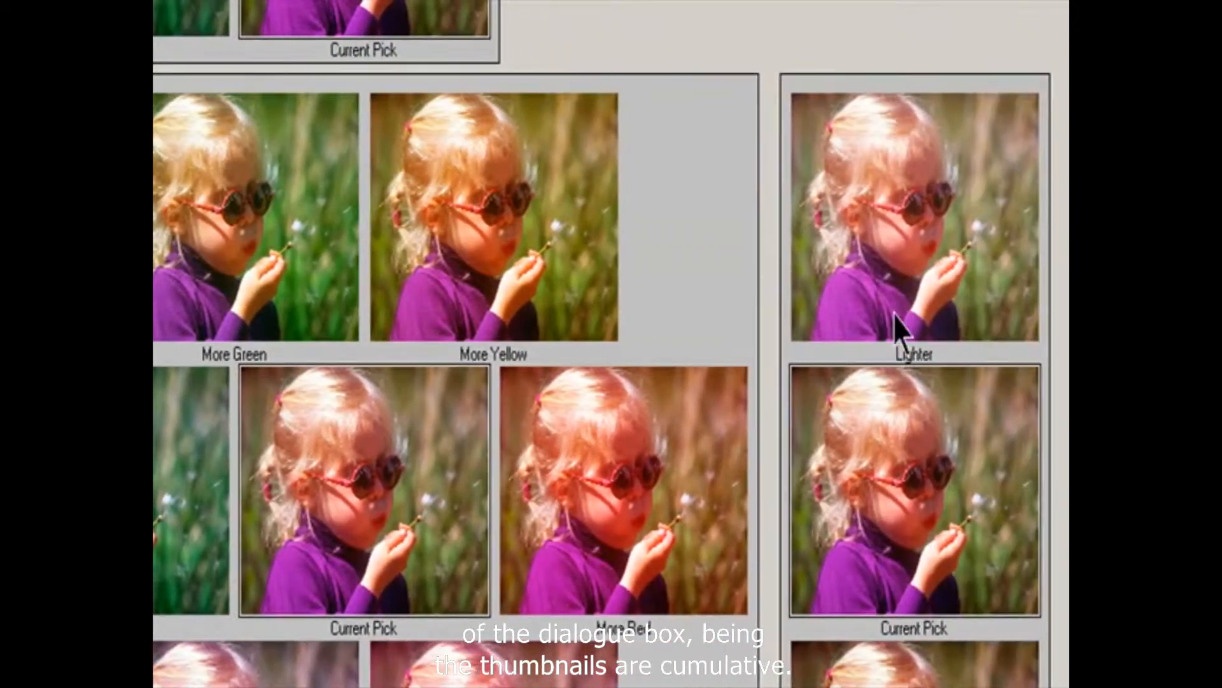
Apply the Lighter variation to the midtones and counter it with the Darker variation
{"action": "left_click", "coordinate": [890, 291]}
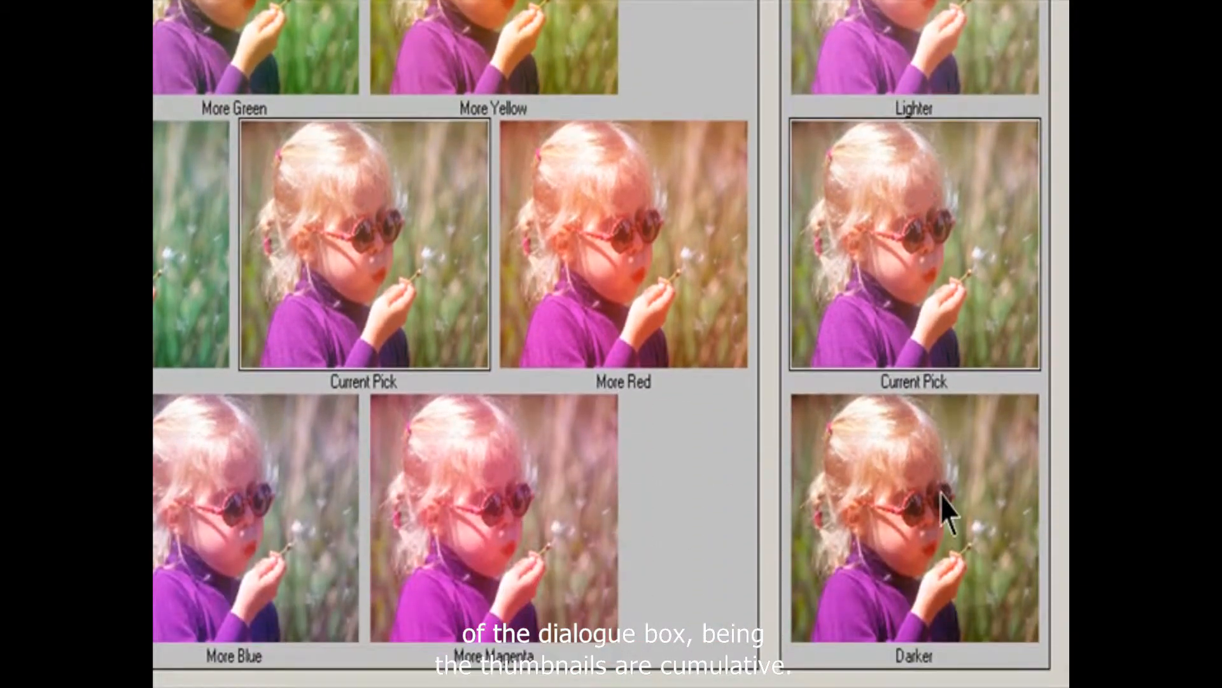
{"action": "left_click", "coordinate": [946, 513]}
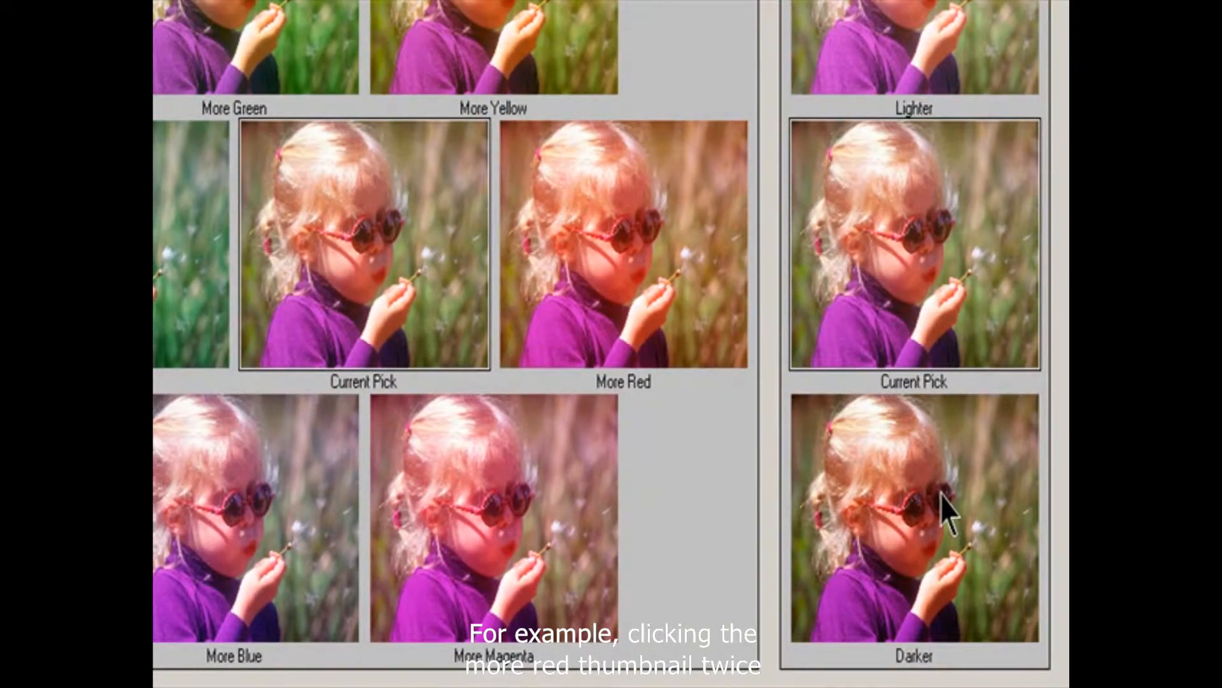
{"action": "left_click", "coordinate": [947, 513]}
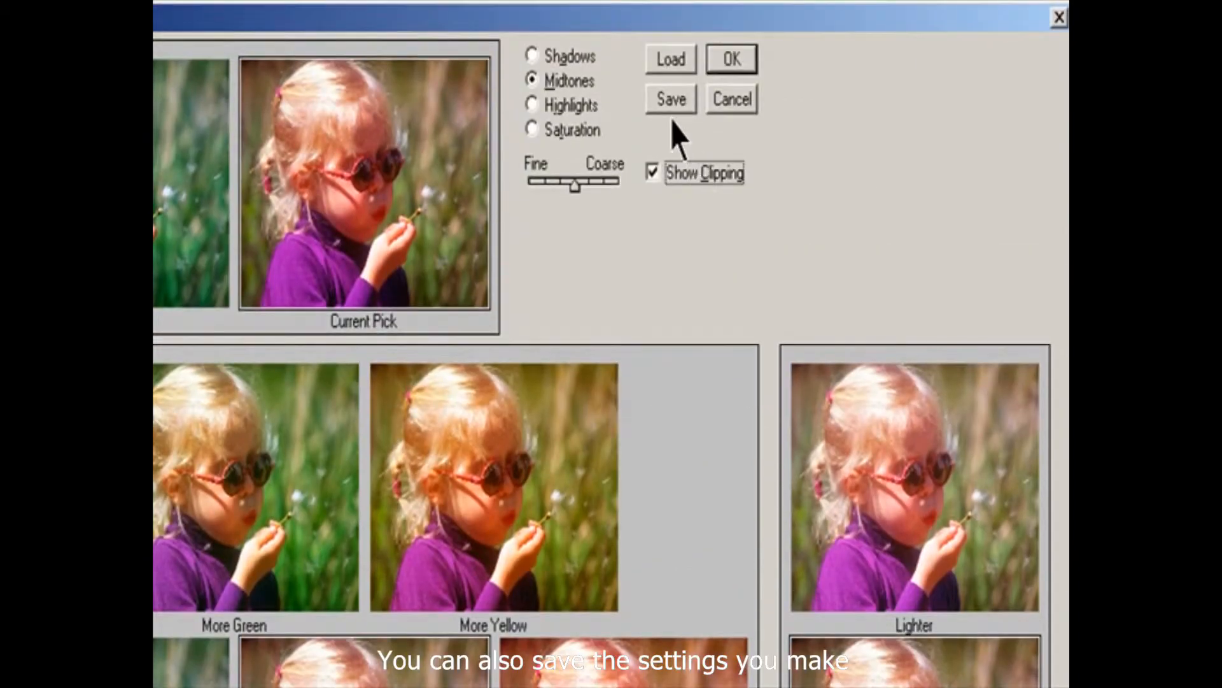
Save the variation settings as Variation1 in the Lesson 04 folder and apply the adjustment to the photo
{"action": "left_click", "coordinate": [673, 103]}
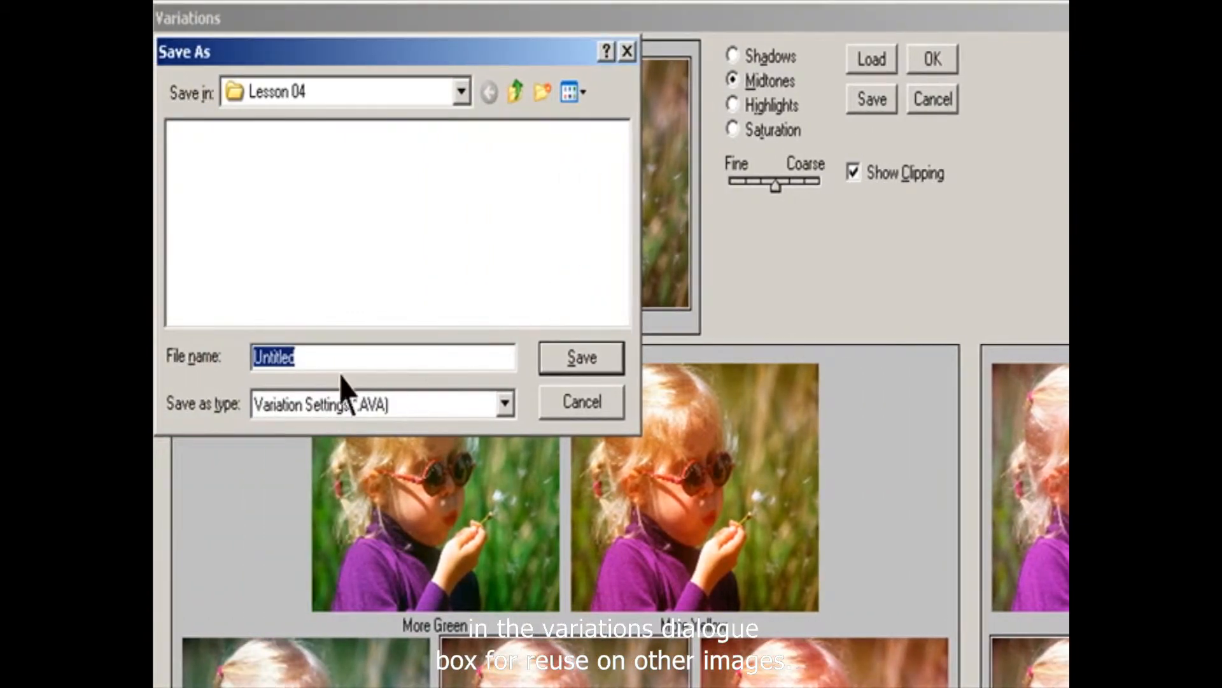
{"action": "left_click_drag", "start_coordinate": [338, 357], "coordinate": [176, 357]}
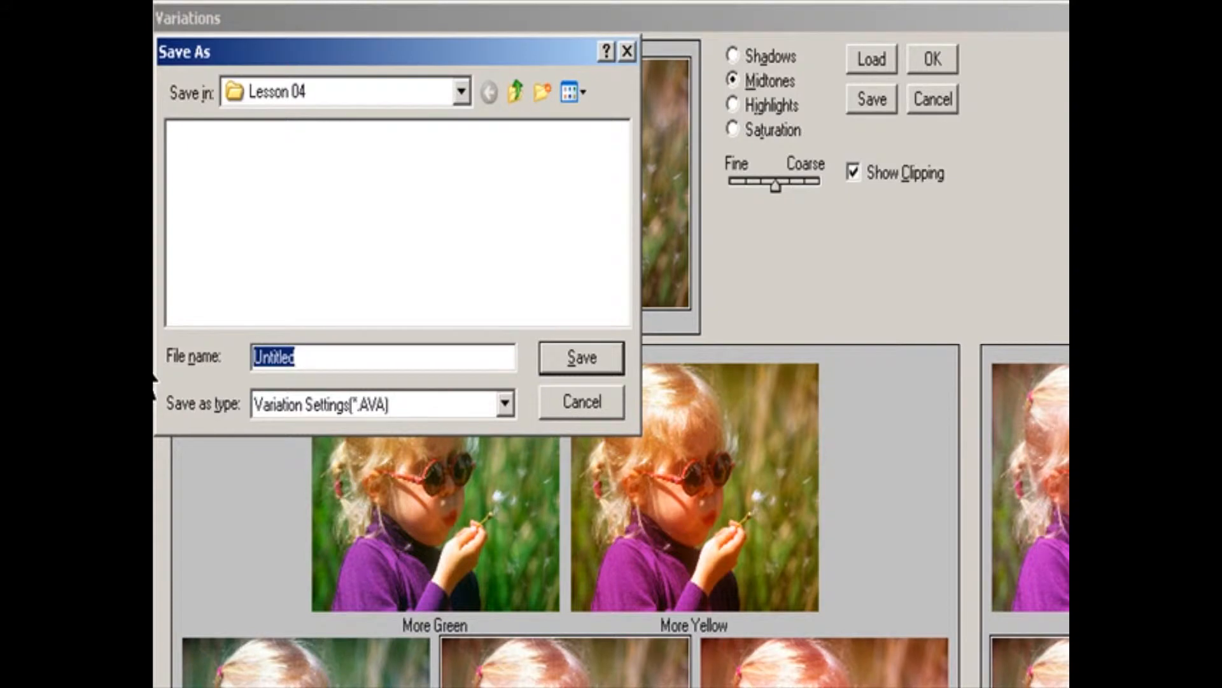
{"action": "type", "text": "Var"}
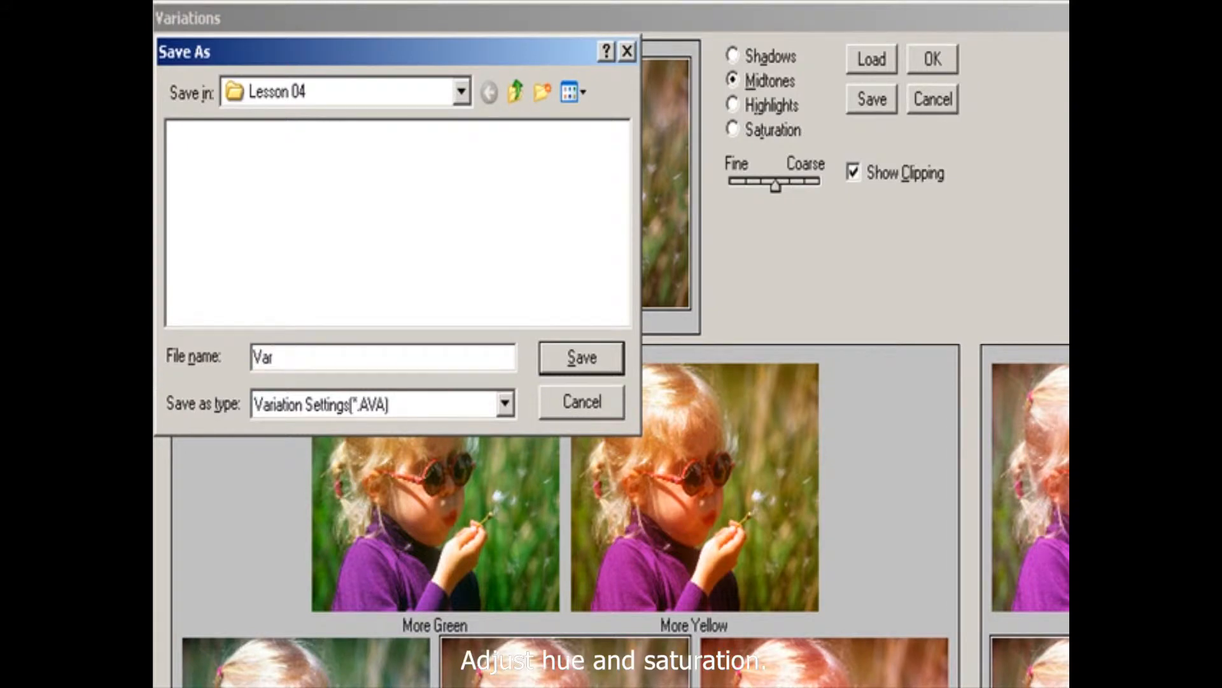
{"action": "type", "text": "iation1"}
{"action": "key", "text": "Return"}
{"action": "left_click", "coordinate": [932, 59]}
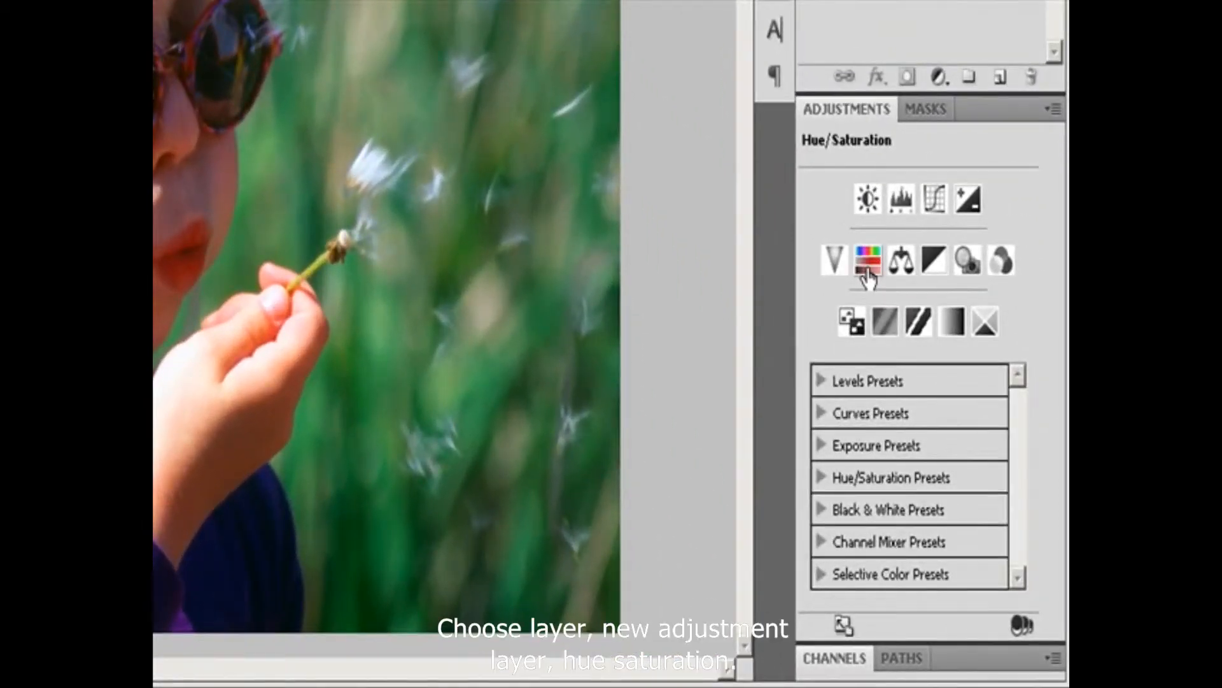
Add a Hue/Saturation adjustment layer above the photo's background, accepting the default name, Normal mode and 100% opacity
{"action": "left_click", "coordinate": [1051, 109]}
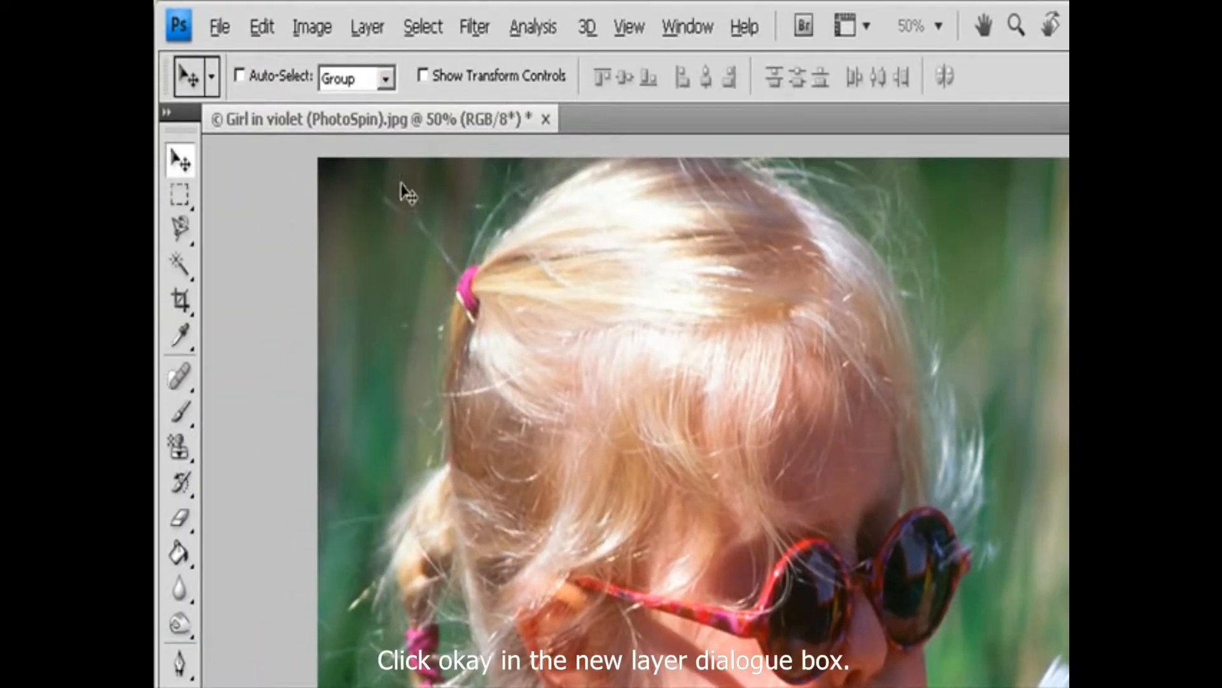
{"action": "left_click", "coordinate": [367, 26]}
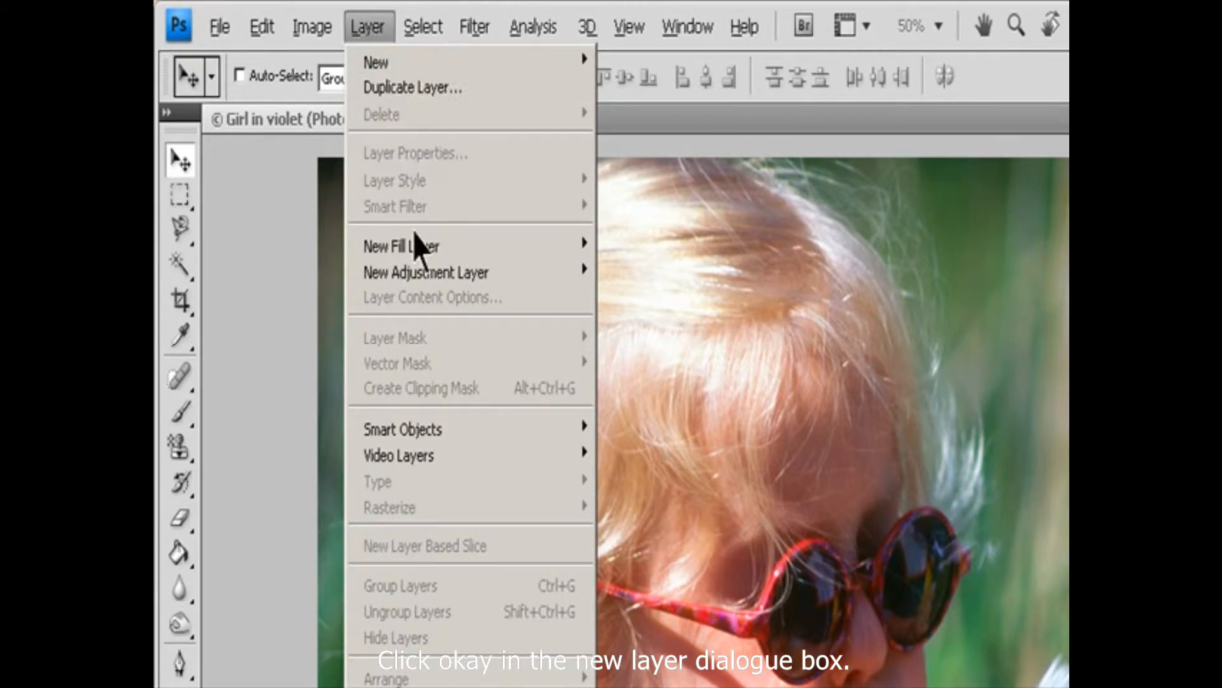
{"action": "mouse_move", "coordinate": [422, 275]}
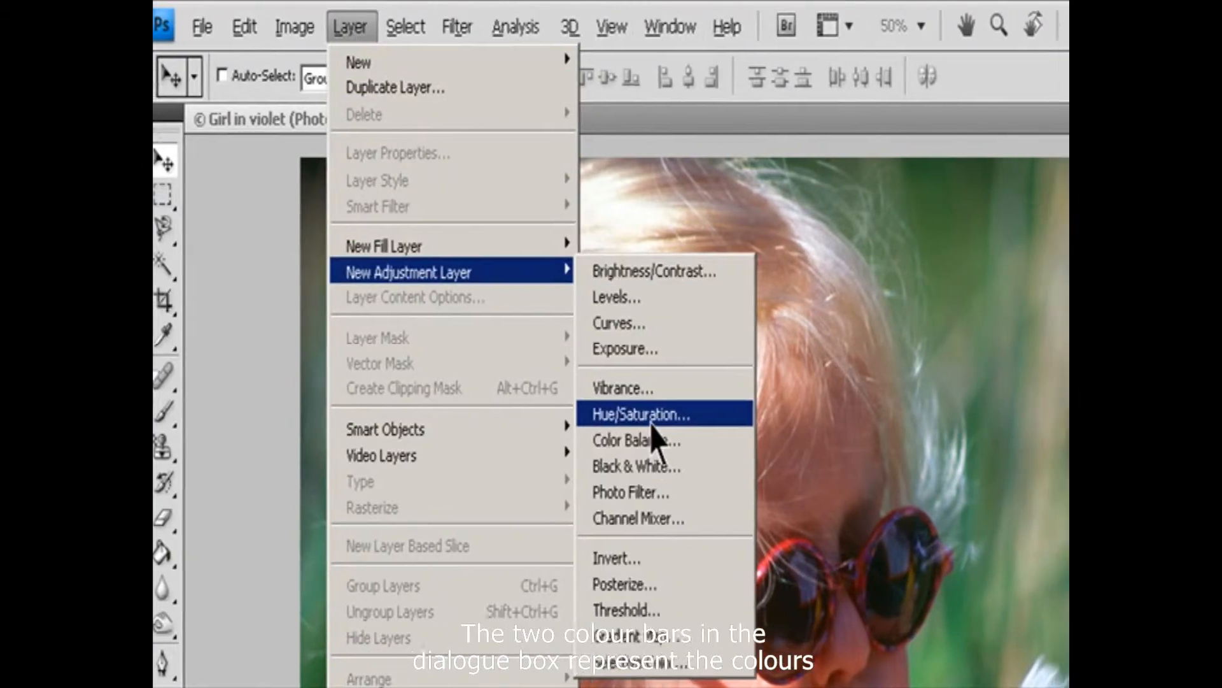
{"action": "left_click", "coordinate": [650, 423]}
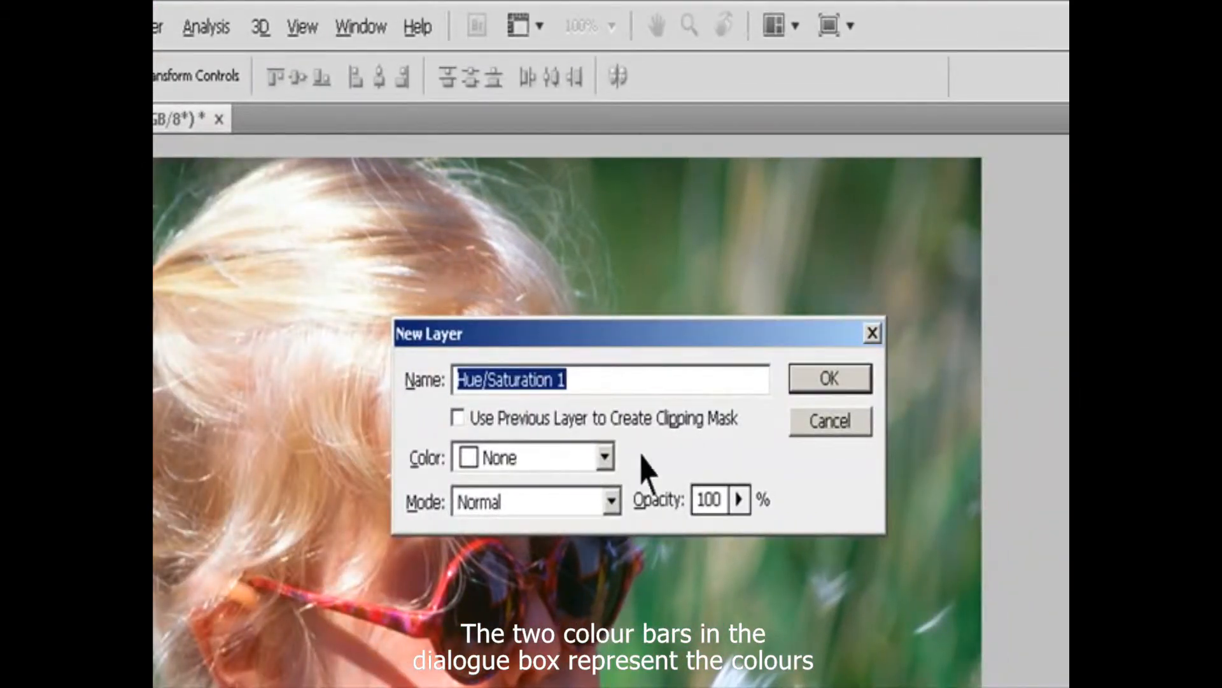
{"action": "left_click", "coordinate": [822, 380]}
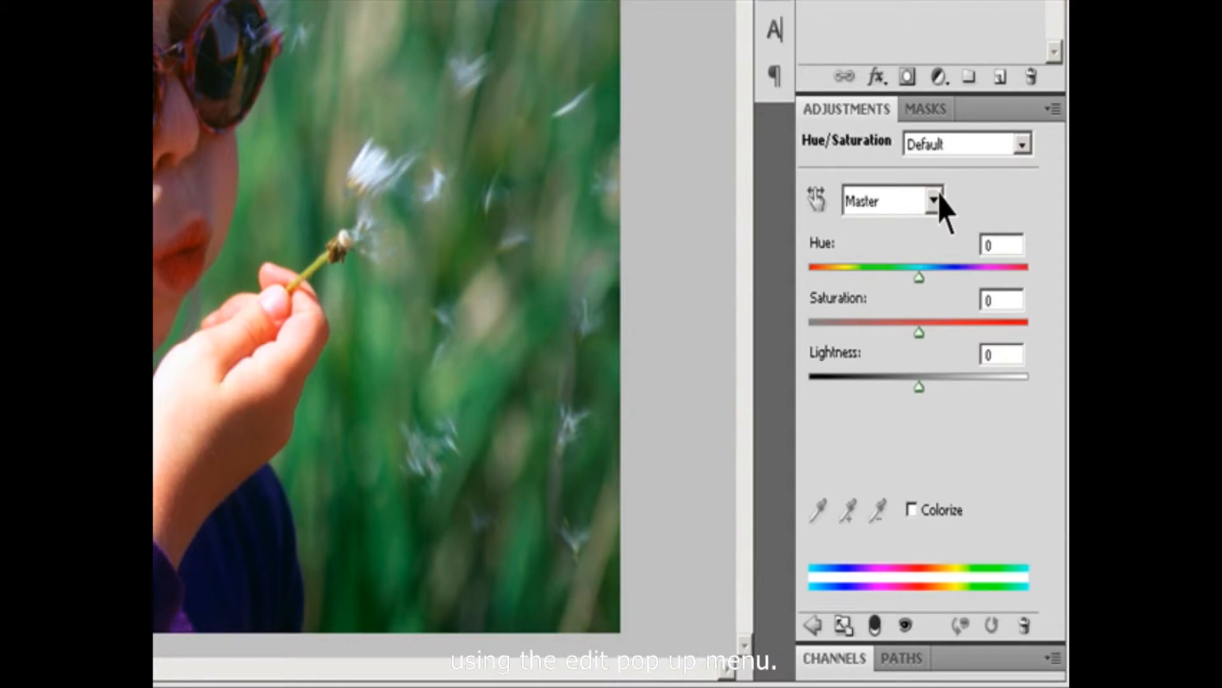
Limit the Hue/Saturation adjustment to Blues and set its hue to -32
{"action": "left_click", "coordinate": [933, 201]}
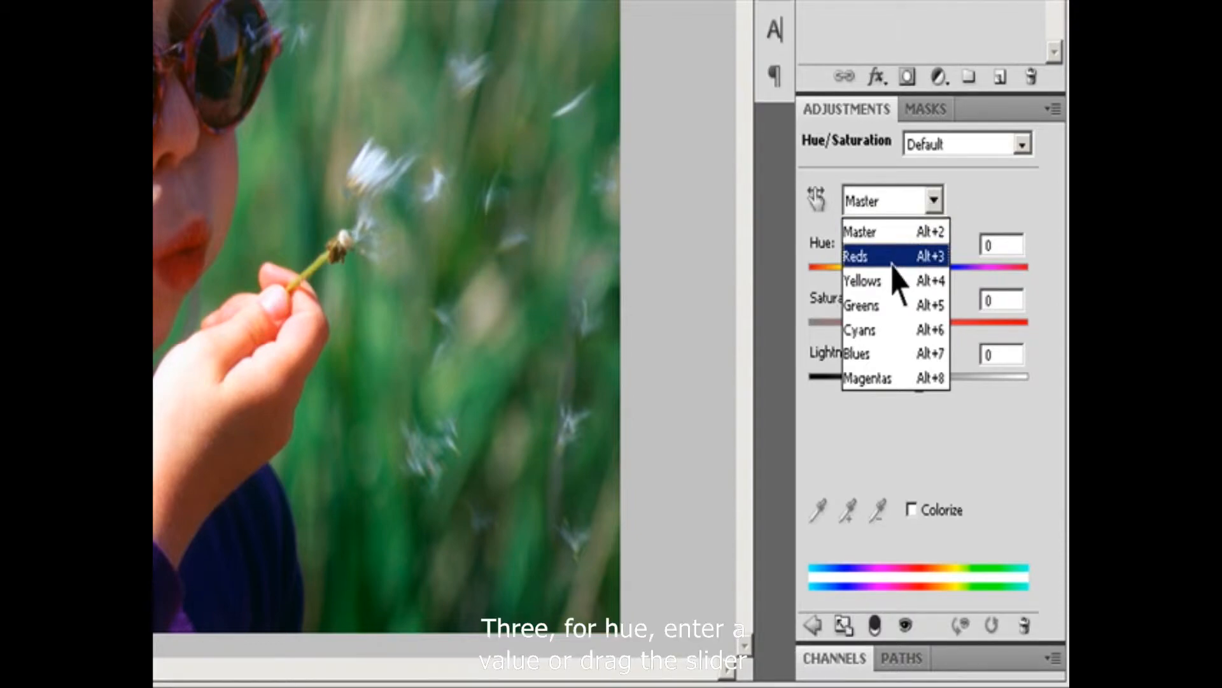
{"action": "left_click", "coordinate": [890, 355]}
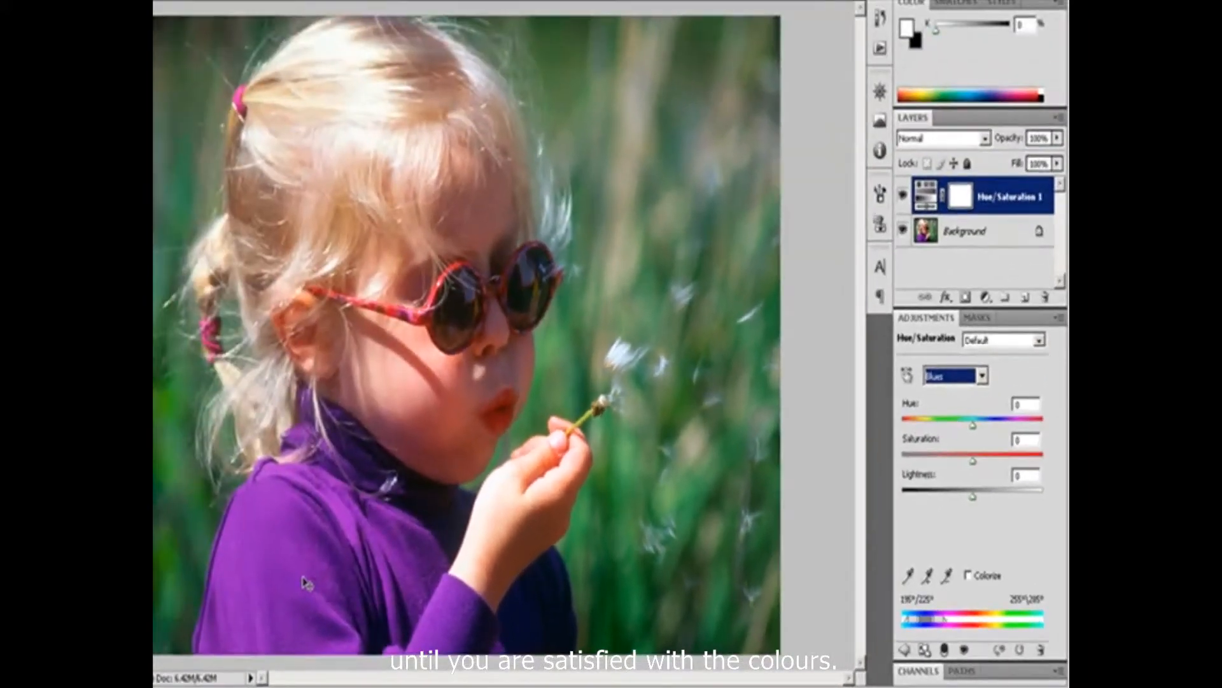
{"action": "left_click", "coordinate": [303, 577]}
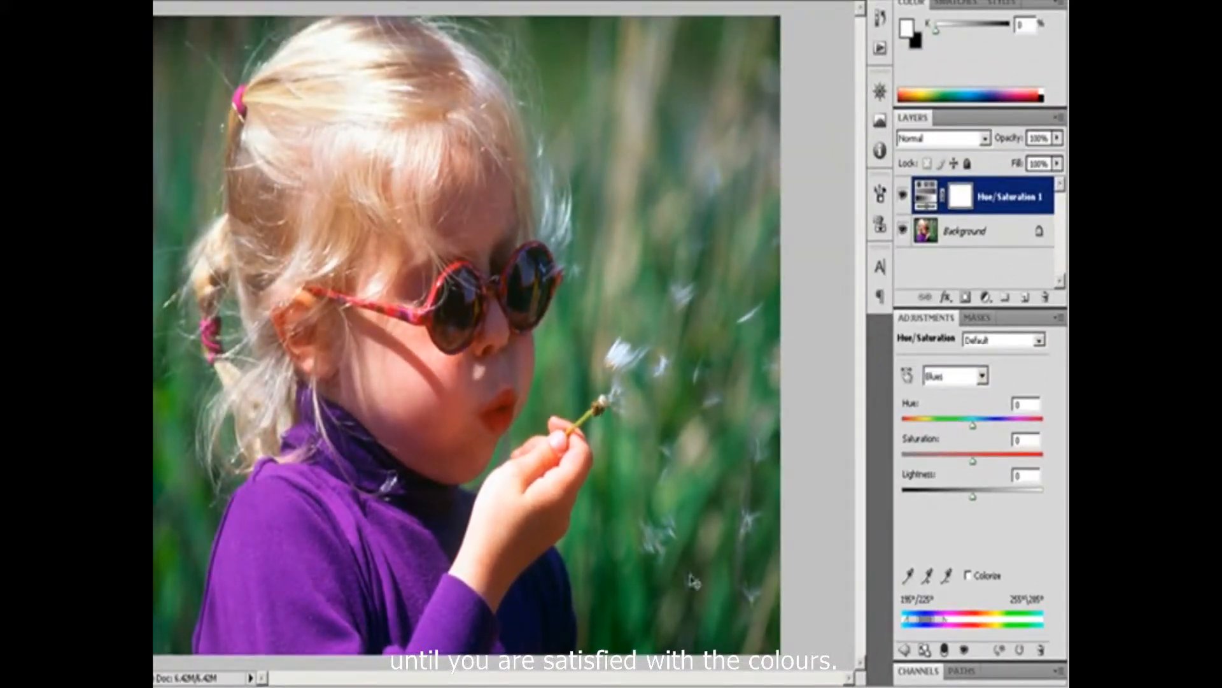
{"action": "left_click_drag", "start_coordinate": [975, 426], "coordinate": [951, 434]}
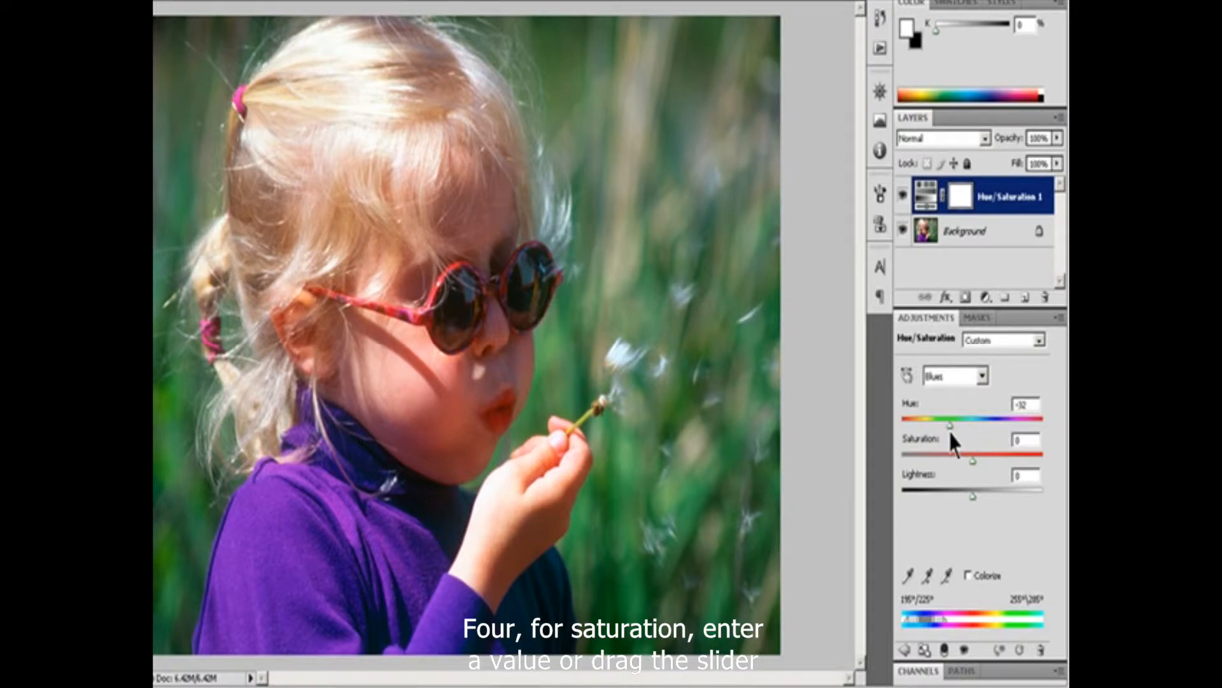
Set the Blues saturation to +98 and raise the lightness past +30
{"action": "left_click_drag", "start_coordinate": [973, 459], "coordinate": [1042, 465]}
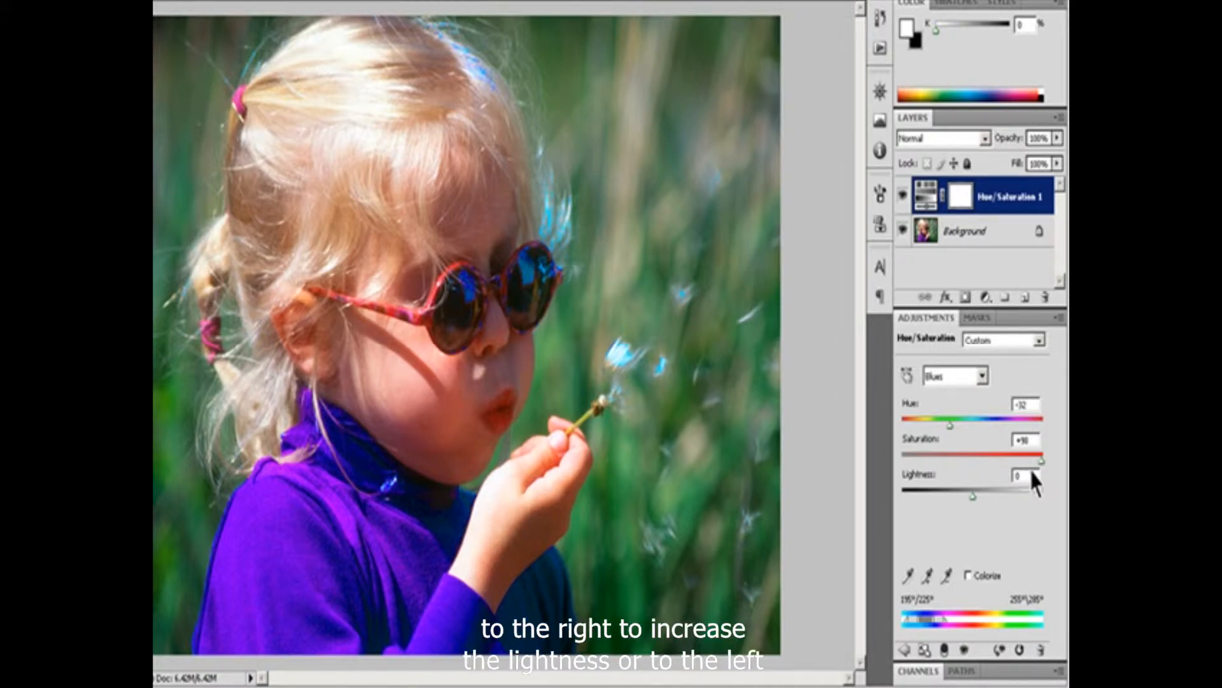
{"action": "mouse_move", "coordinate": [974, 496]}
{"action": "left_mouse_down"}
{"action": "mouse_move", "coordinate": [881, 497]}
{"action": "mouse_move", "coordinate": [994, 497]}
{"action": "left_mouse_up"}
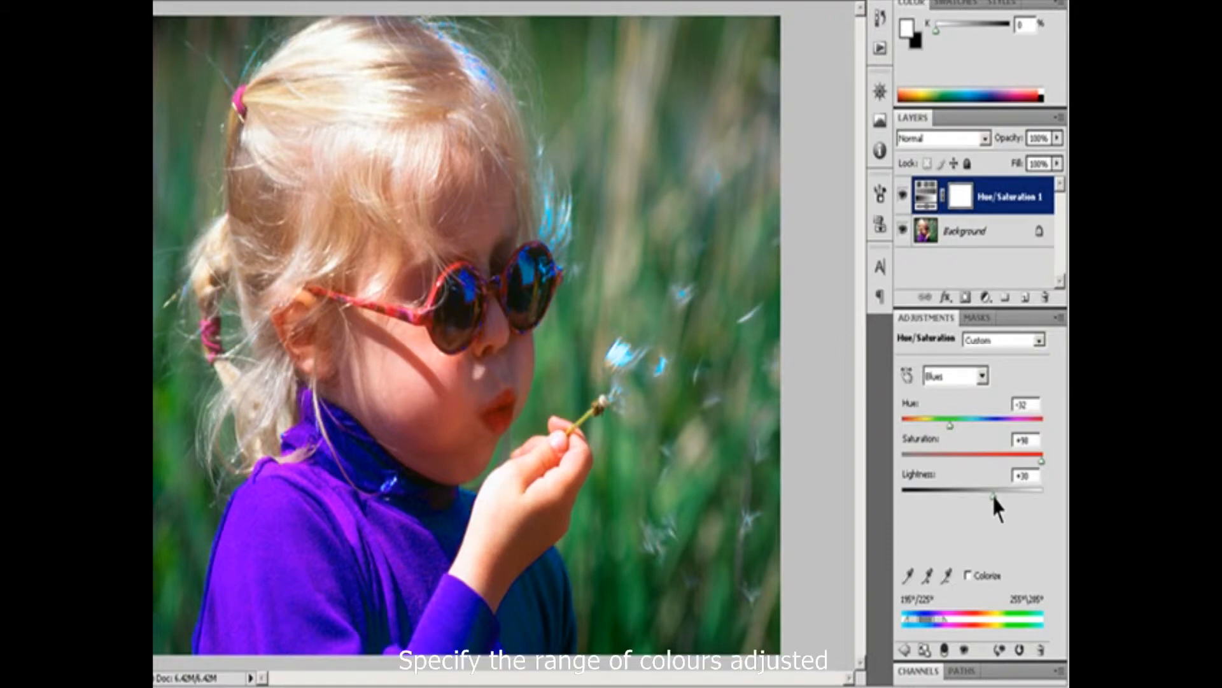
{"action": "left_click_drag", "start_coordinate": [994, 496], "coordinate": [1011, 497]}
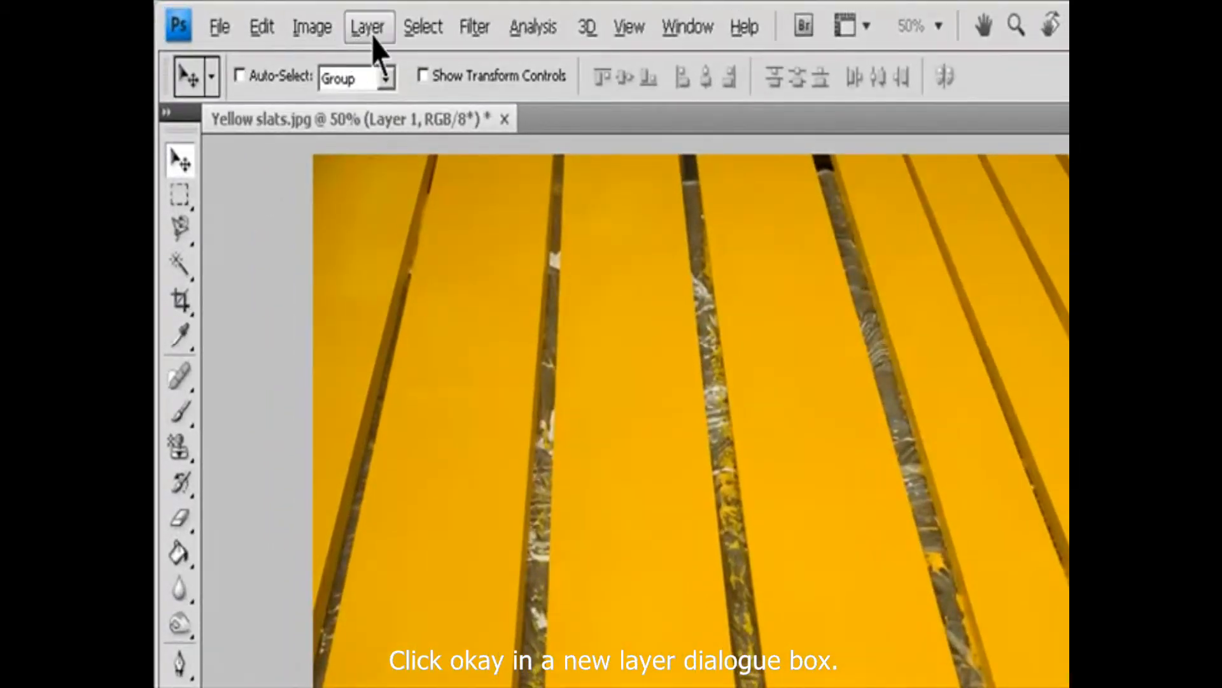
Add a Hue/Saturation adjustment layer to the yellow slats photo, keeping the default name, Normal mode and 100% opacity
{"action": "left_click", "coordinate": [279, 19]}
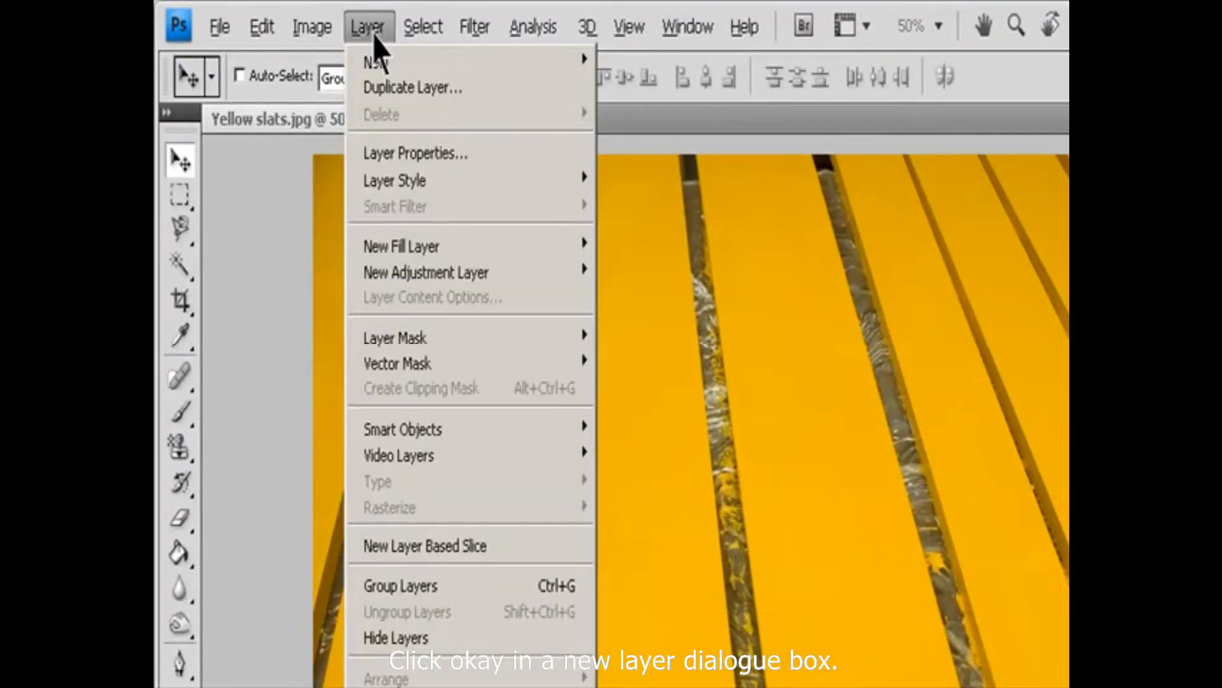
{"action": "mouse_move", "coordinate": [448, 273]}
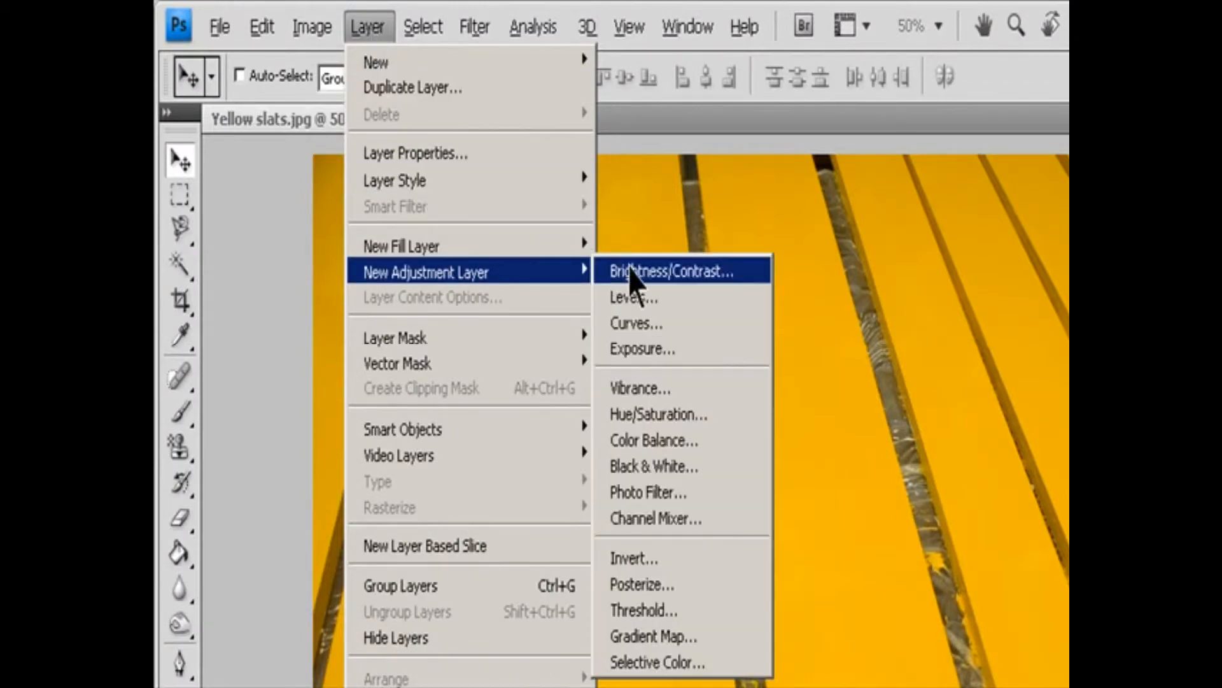
{"action": "left_click", "coordinate": [700, 415]}
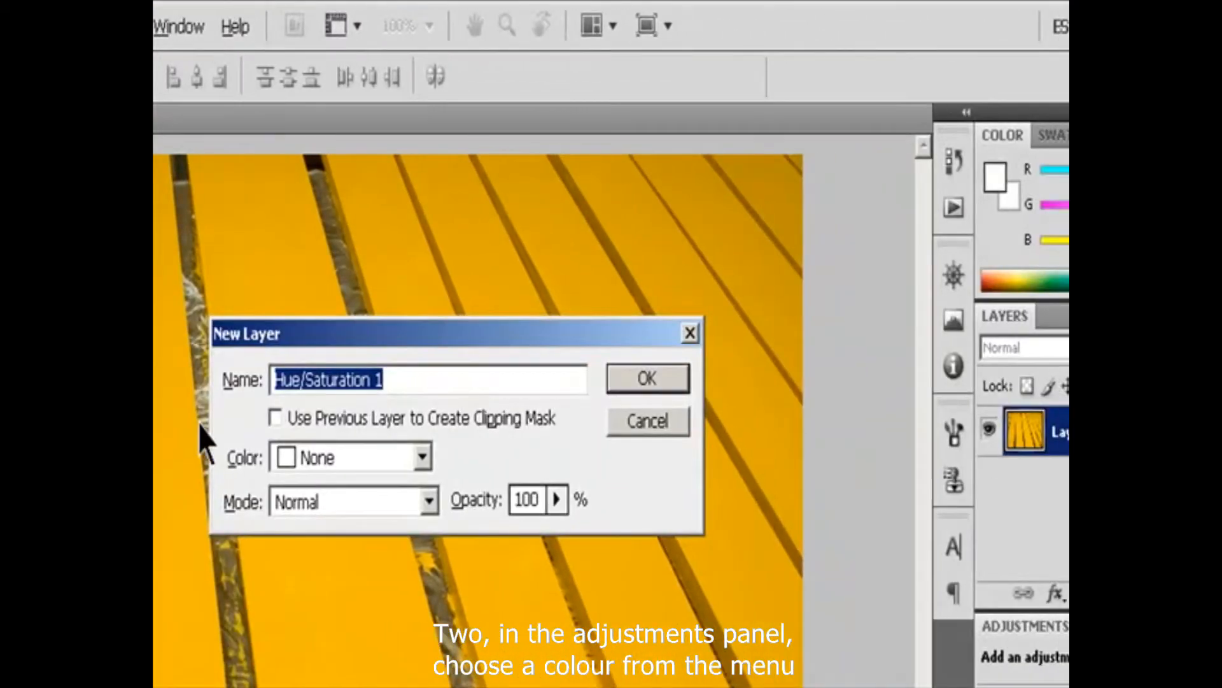
{"action": "left_click", "coordinate": [641, 385]}
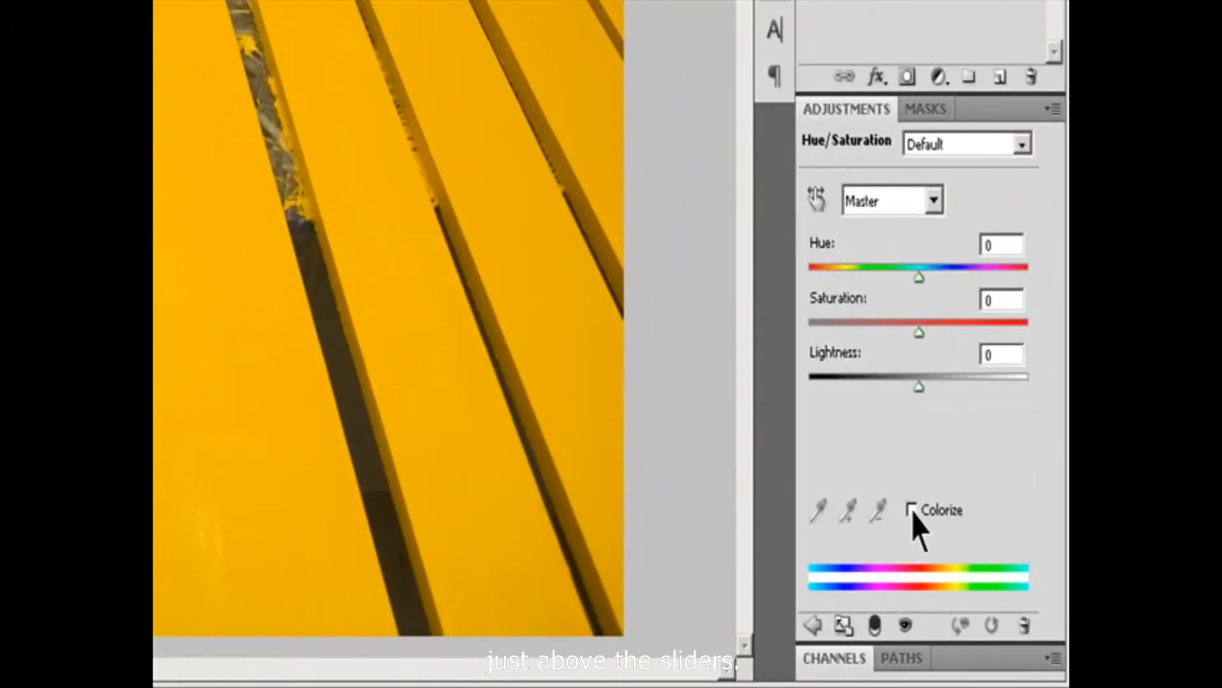
Try the Colorize option on the yellow slats and switch it back off
{"action": "left_click", "coordinate": [911, 510]}
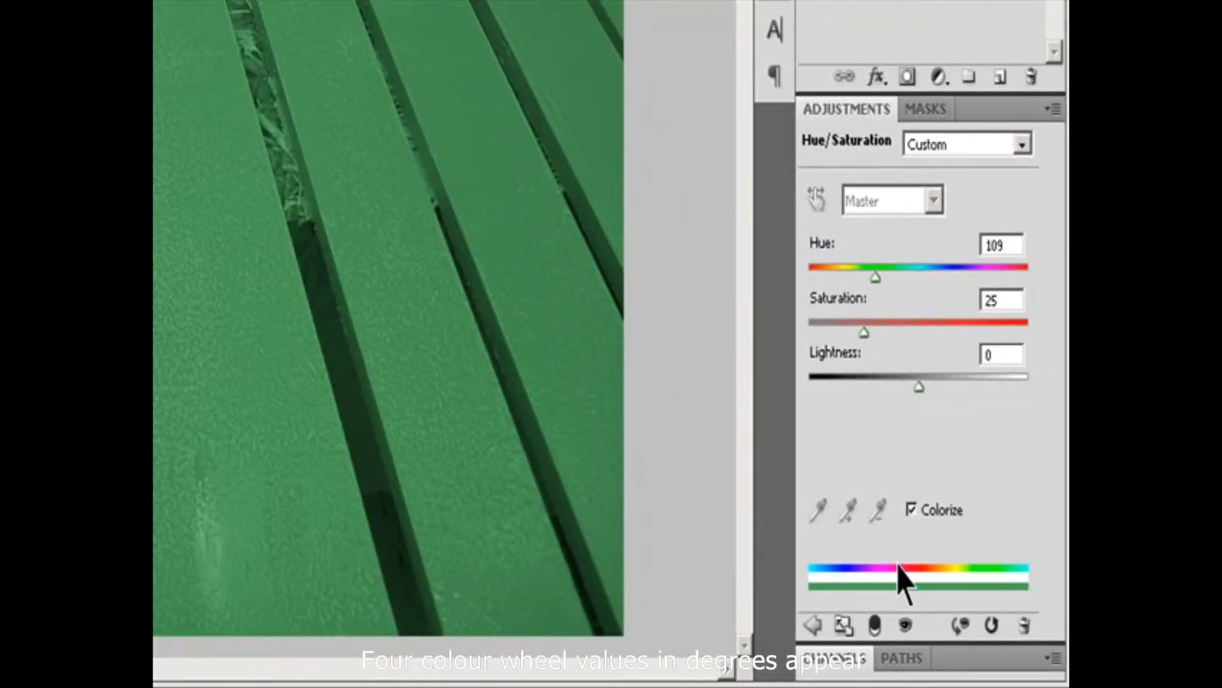
{"action": "left_click", "coordinate": [913, 510]}
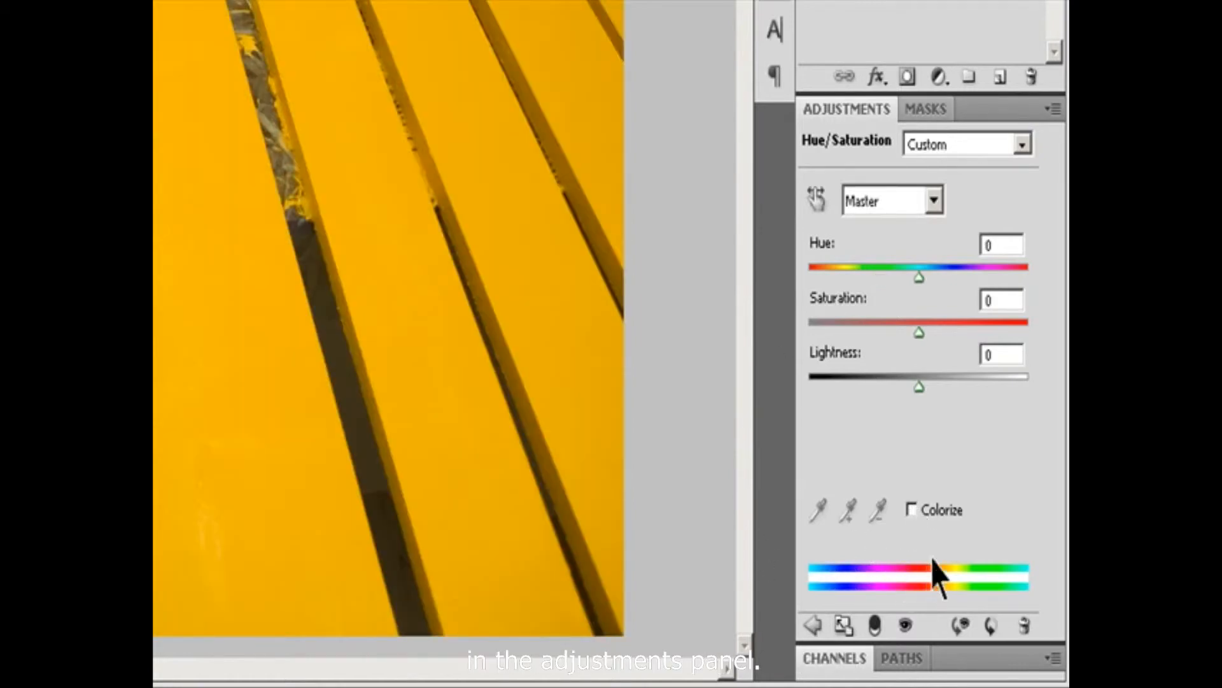
{"action": "left_click", "coordinate": [913, 509]}
{"action": "left_click", "coordinate": [913, 509]}
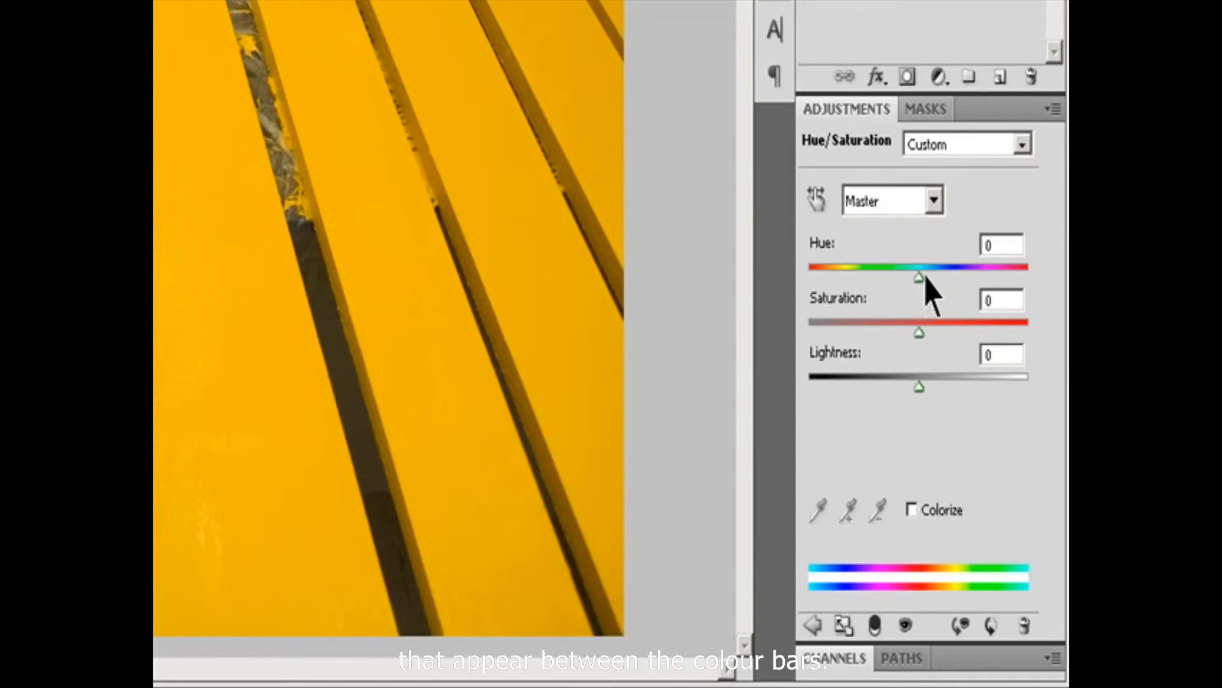
Limit the adjustment to Yellows with the range's lower limits widened to 297°/336°, and sample a slat's yellow with the Eyedropper
{"action": "left_click", "coordinate": [934, 200]}
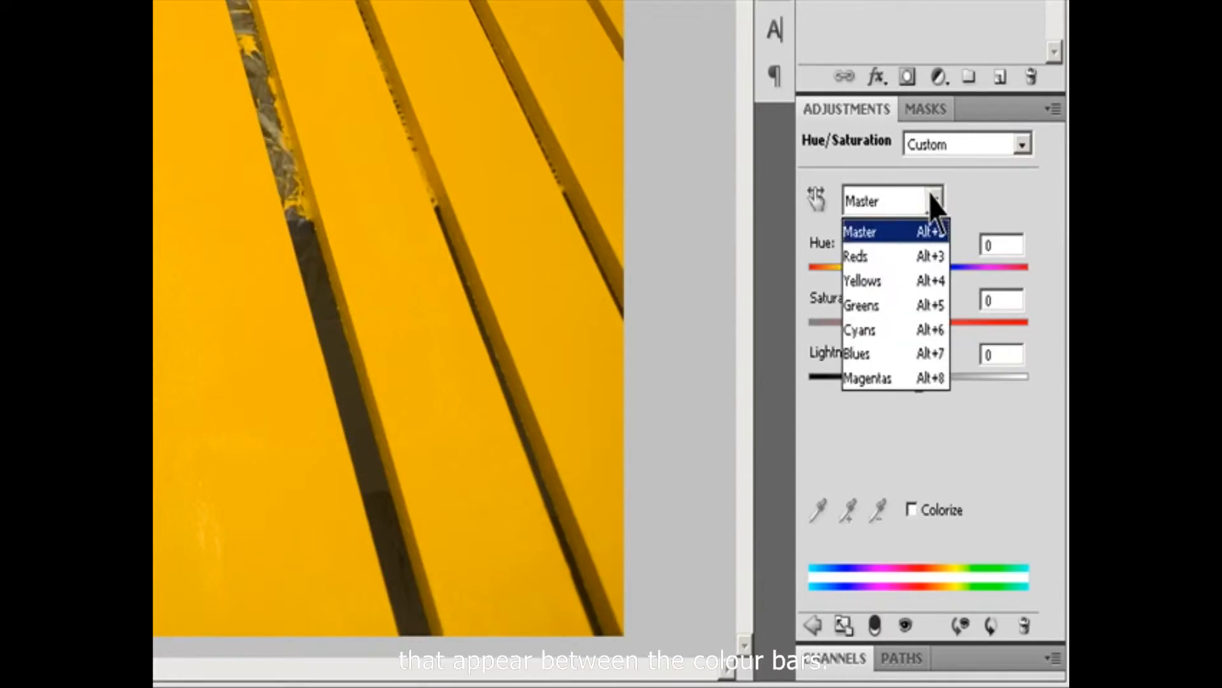
{"action": "left_click", "coordinate": [872, 281]}
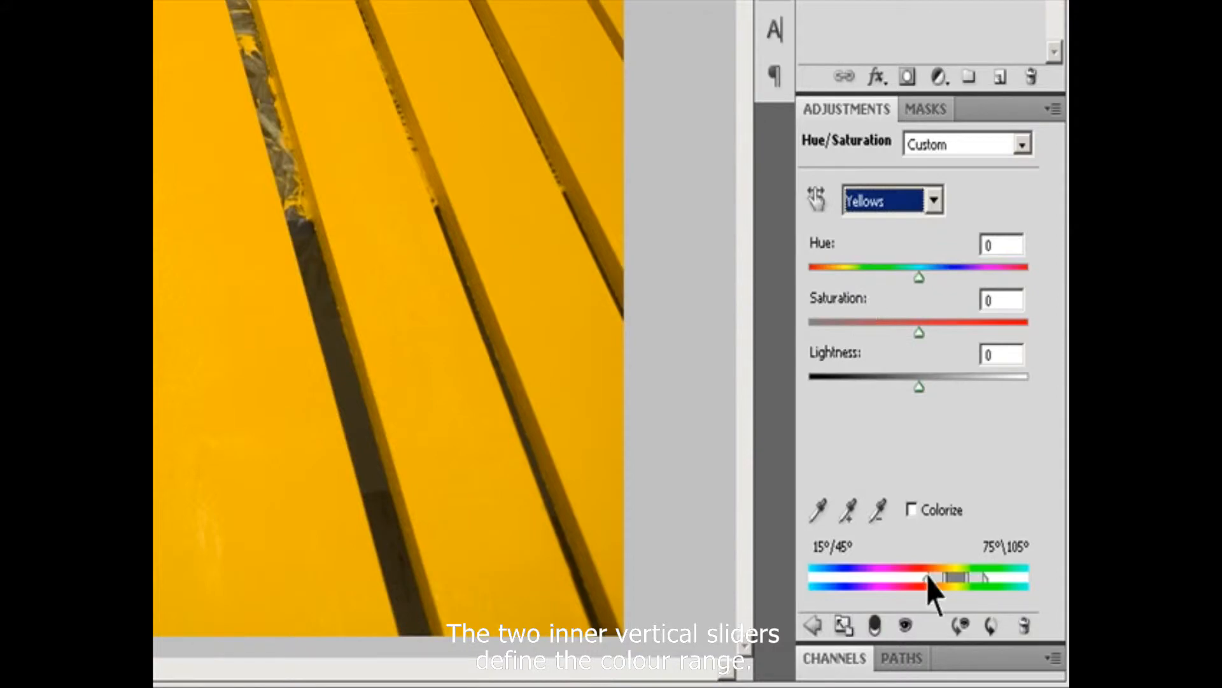
{"action": "left_click_drag", "start_coordinate": [930, 579], "coordinate": [881, 580]}
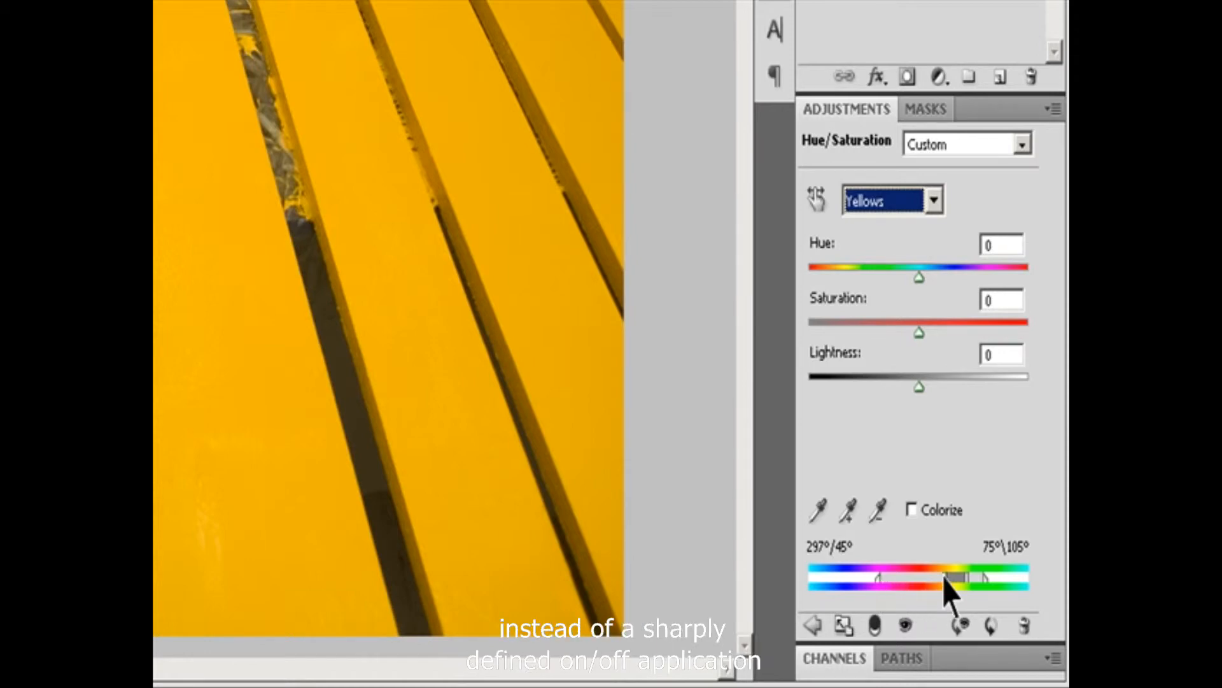
{"action": "left_click_drag", "start_coordinate": [947, 579], "coordinate": [903, 581]}
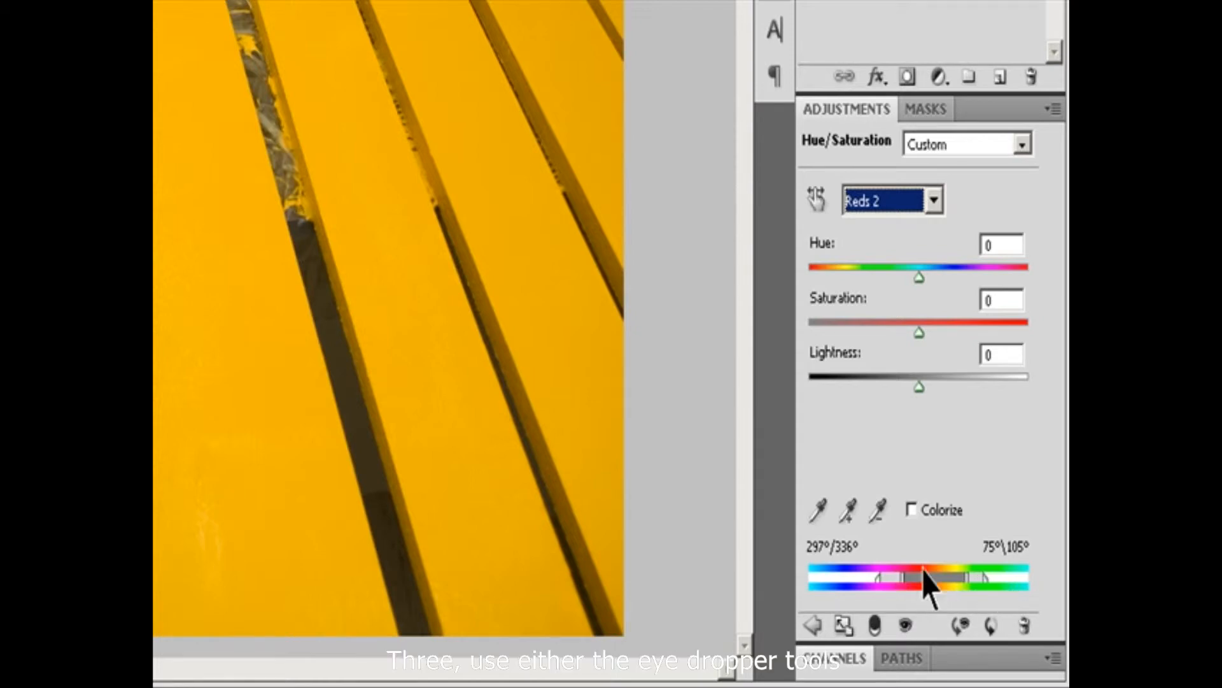
{"action": "left_click", "coordinate": [825, 509]}
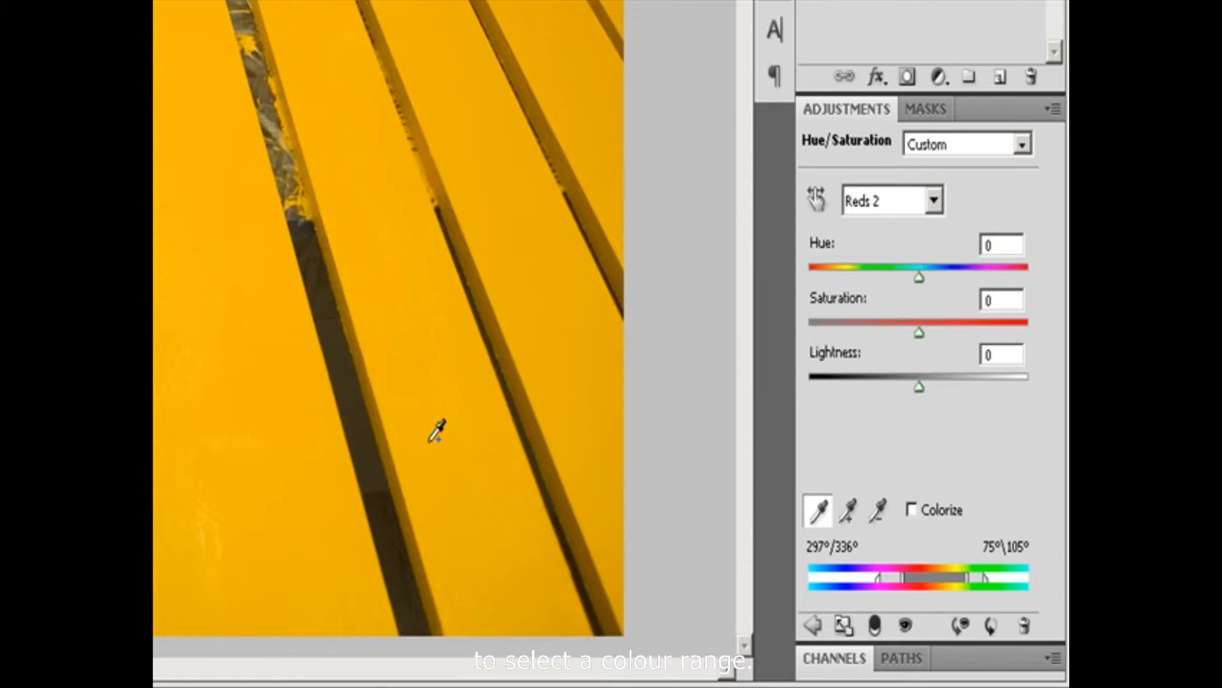
{"action": "left_click", "coordinate": [466, 454]}
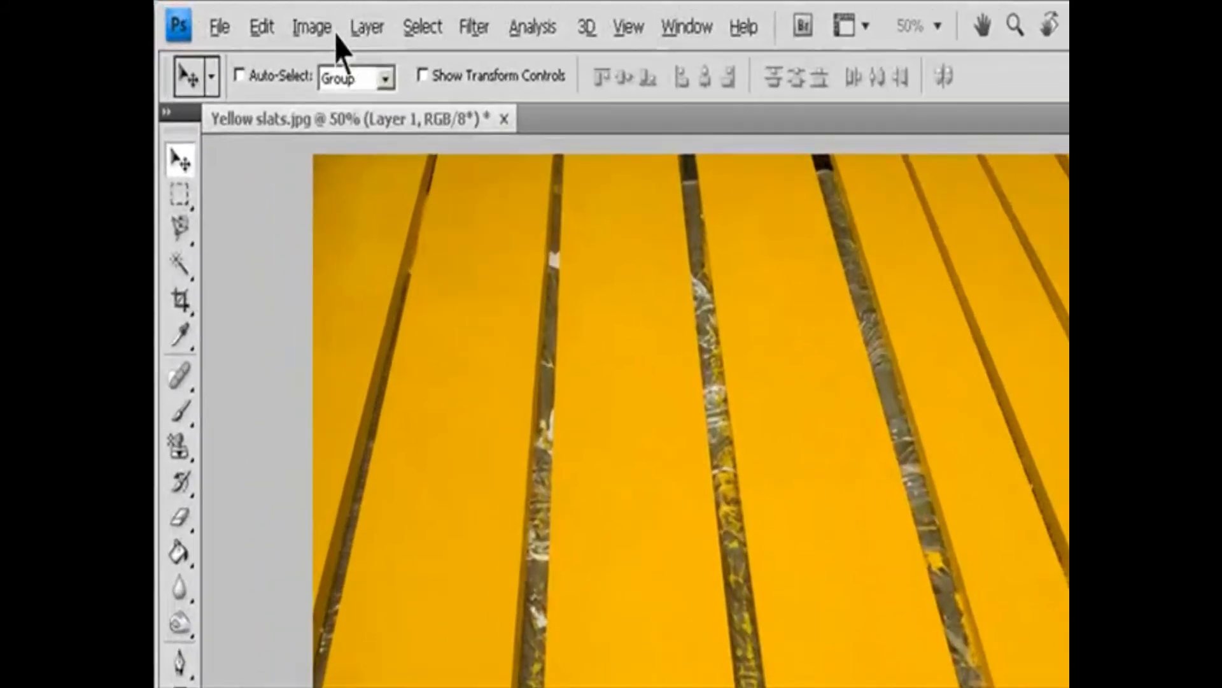
Choose RGB Color as the image mode of the yellow slats photo
{"action": "left_click", "coordinate": [245, 15]}
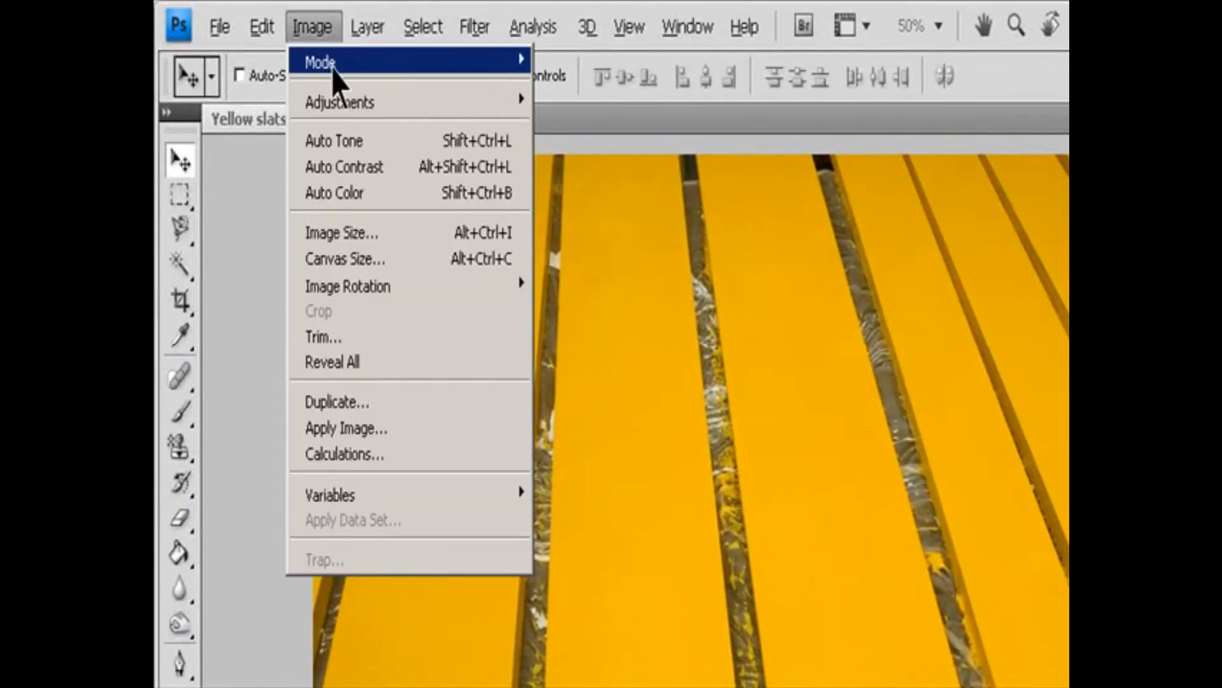
{"action": "mouse_move", "coordinate": [332, 70]}
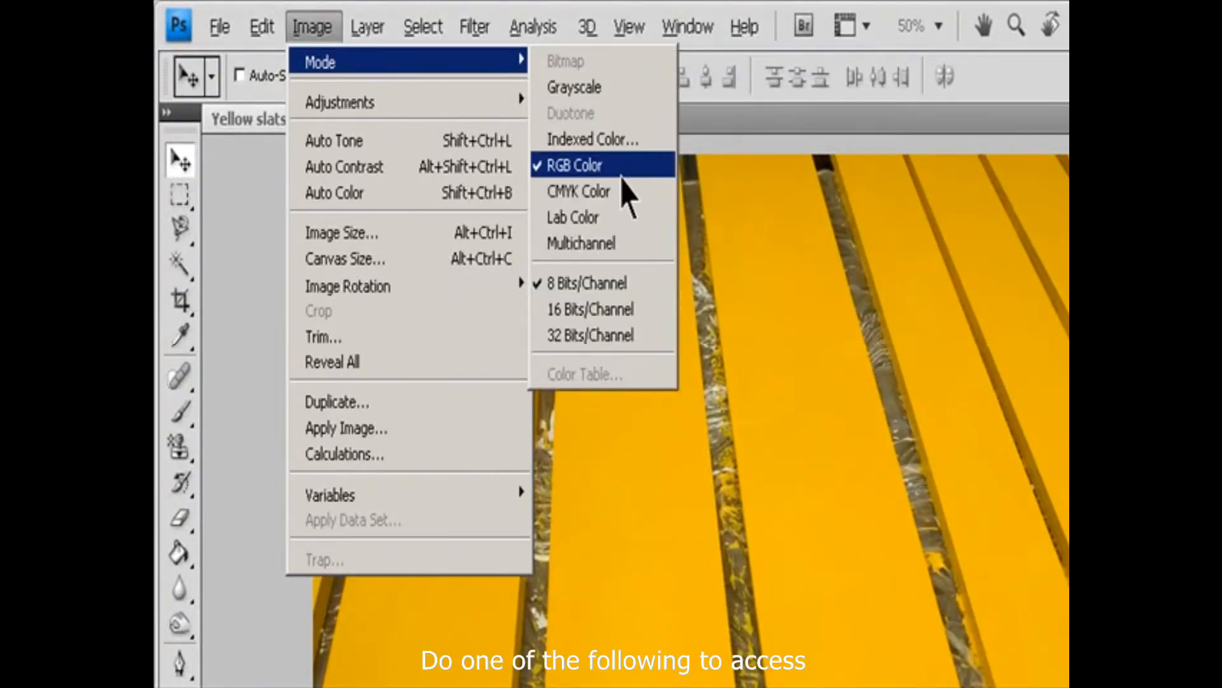
{"action": "left_click", "coordinate": [622, 176]}
{"action": "left_click", "coordinate": [324, 30]}
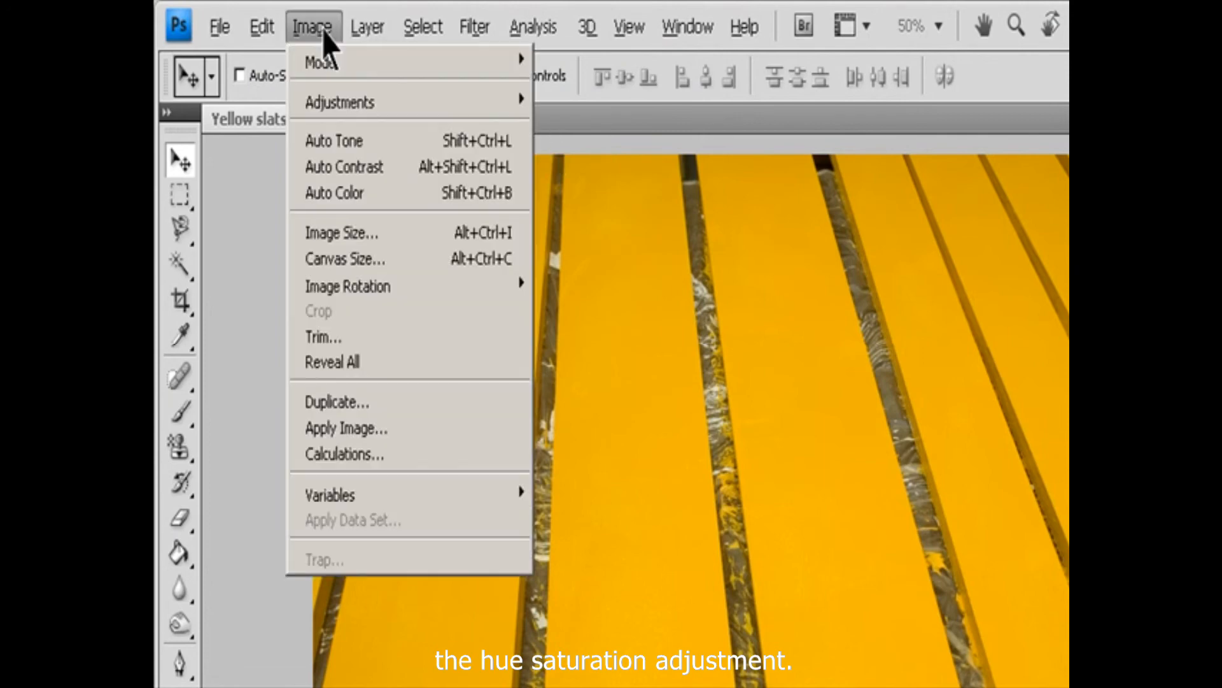
{"action": "mouse_move", "coordinate": [338, 64]}
{"action": "left_click", "coordinate": [622, 185]}
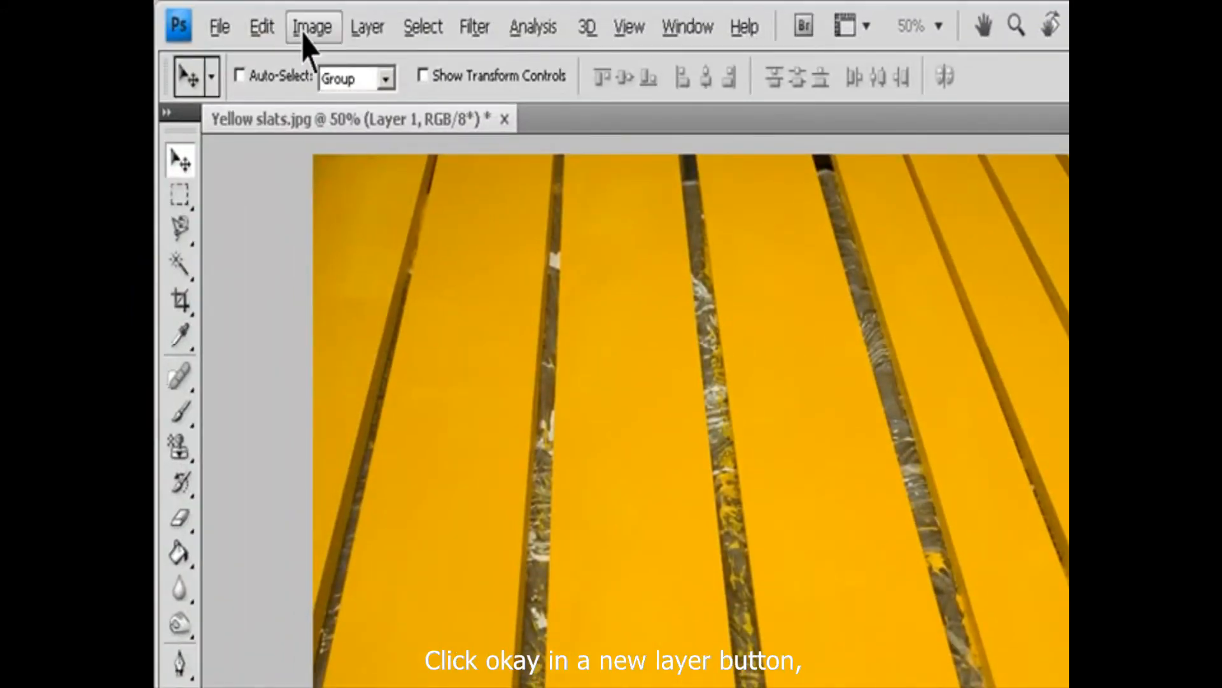
Add a Hue/Saturation adjustment layer above Layer 1 with the default name, Normal mode and 100% opacity
{"action": "left_click", "coordinate": [366, 27]}
{"action": "mouse_move", "coordinate": [496, 277]}
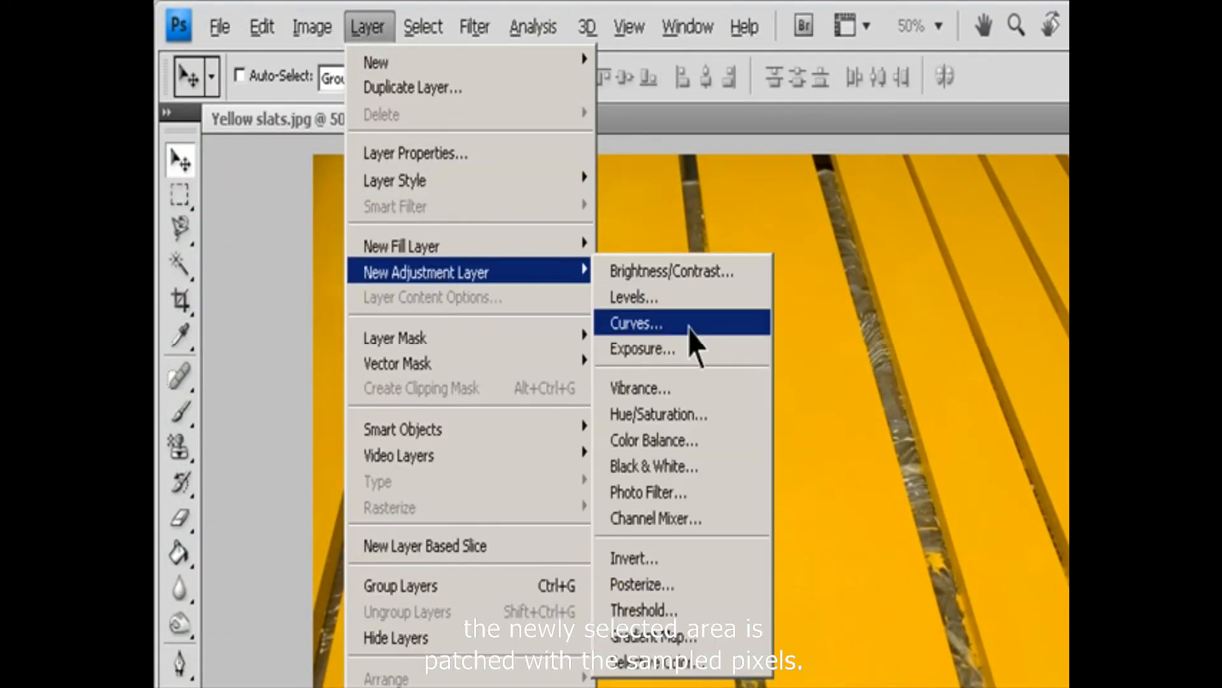
{"action": "left_click", "coordinate": [700, 425]}
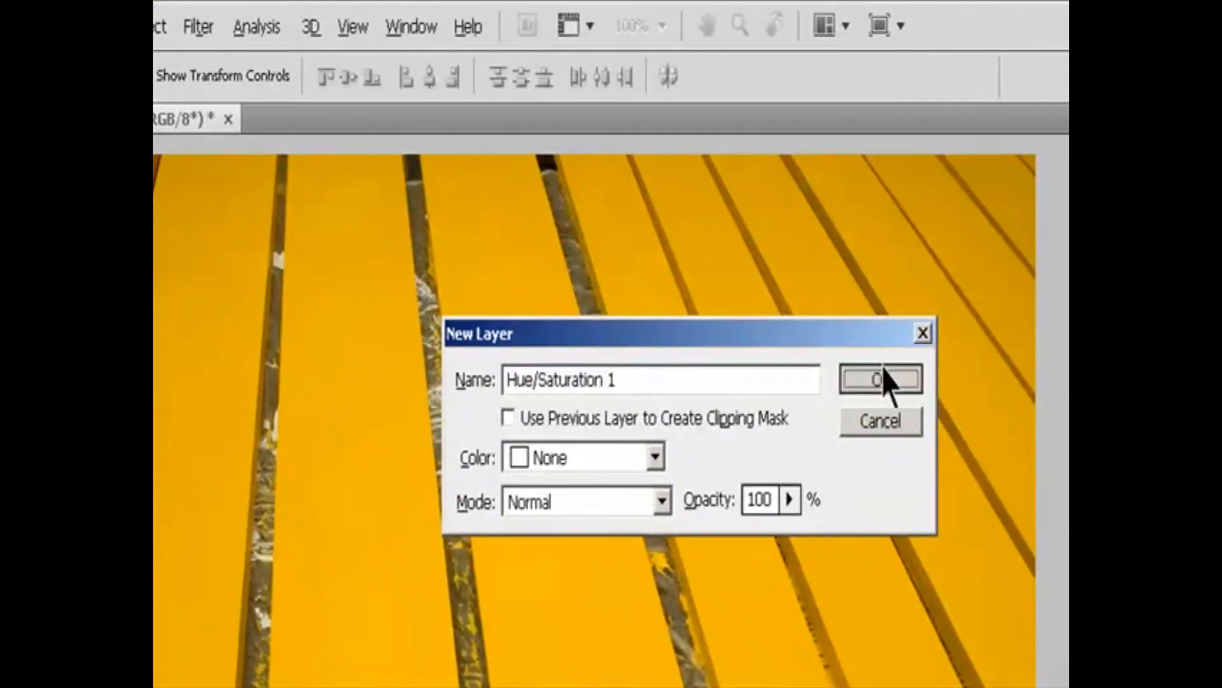
{"action": "left_click", "coordinate": [887, 382]}
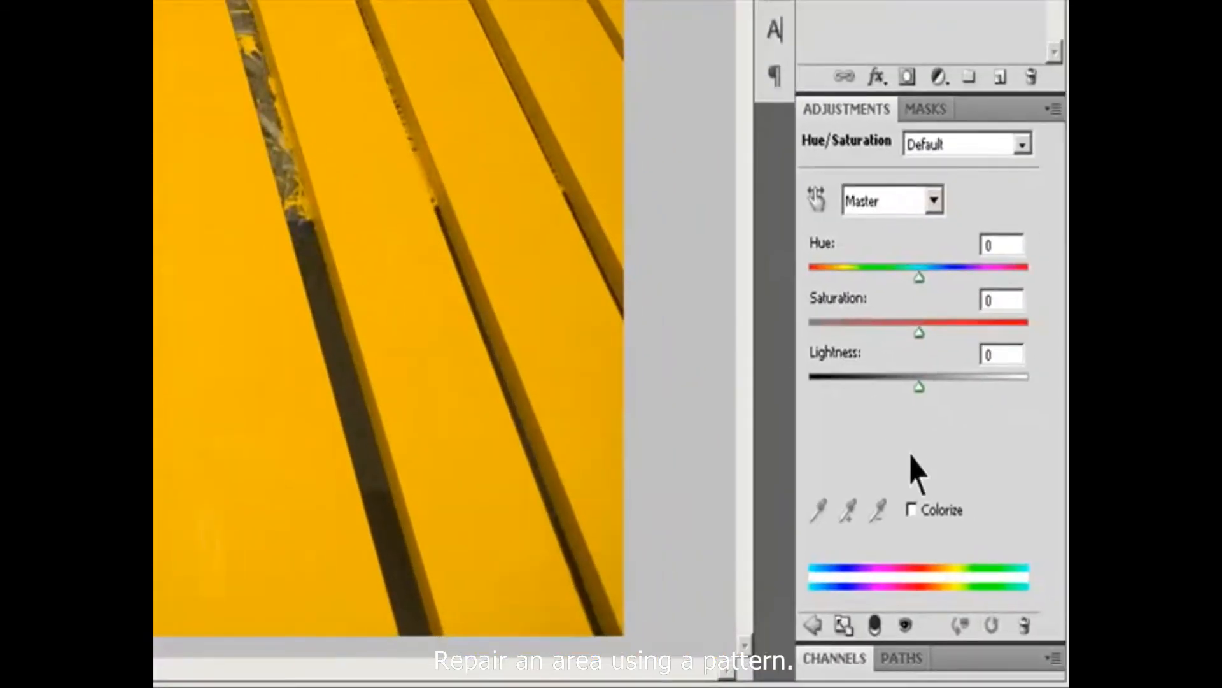
Colorize the slats photo with hue 162, saturation 10 and lightness +20
{"action": "left_click", "coordinate": [1002, 625]}
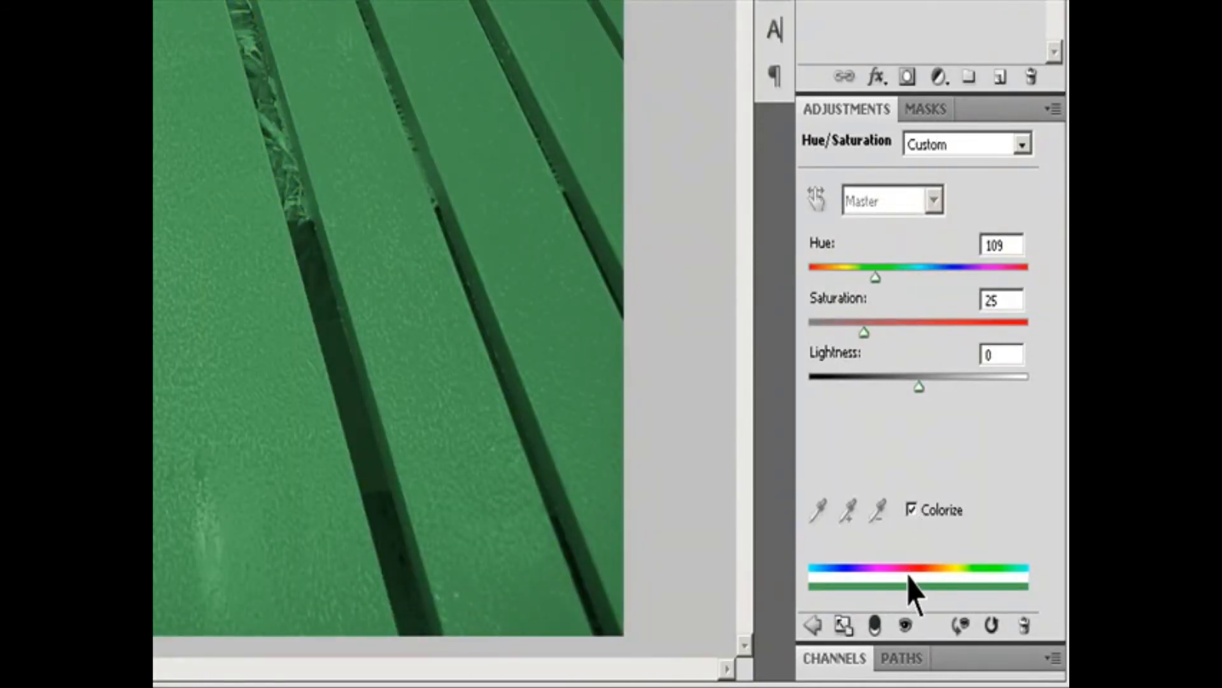
{"action": "left_click", "coordinate": [915, 503]}
{"action": "left_click_drag", "start_coordinate": [877, 277], "coordinate": [908, 279]}
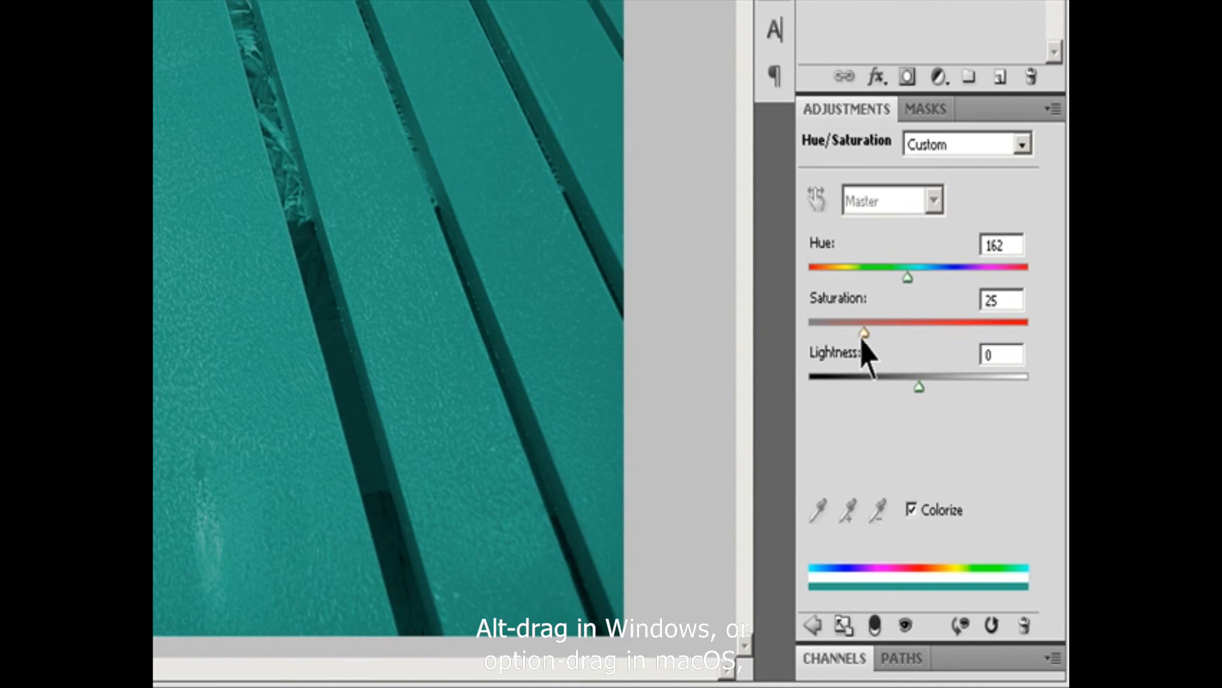
{"action": "left_click_drag", "start_coordinate": [864, 339], "coordinate": [832, 337]}
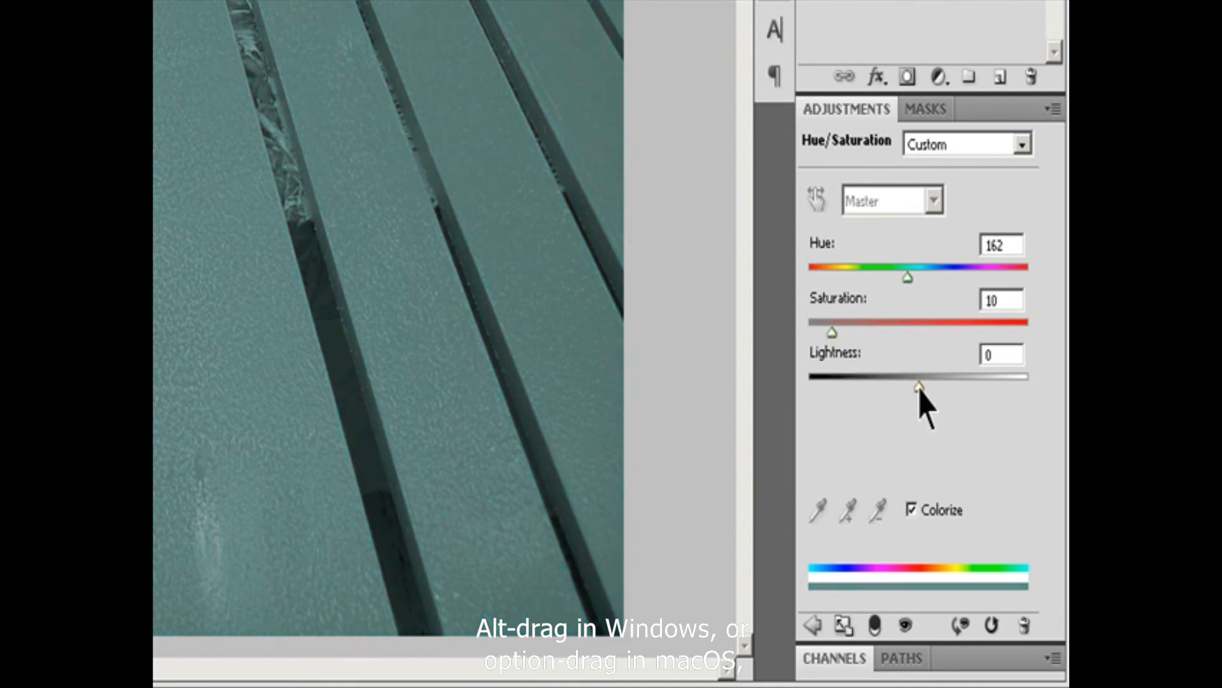
{"action": "mouse_move", "coordinate": [919, 387]}
{"action": "left_mouse_down"}
{"action": "mouse_move", "coordinate": [867, 386]}
{"action": "mouse_move", "coordinate": [941, 382]}
{"action": "left_mouse_up"}
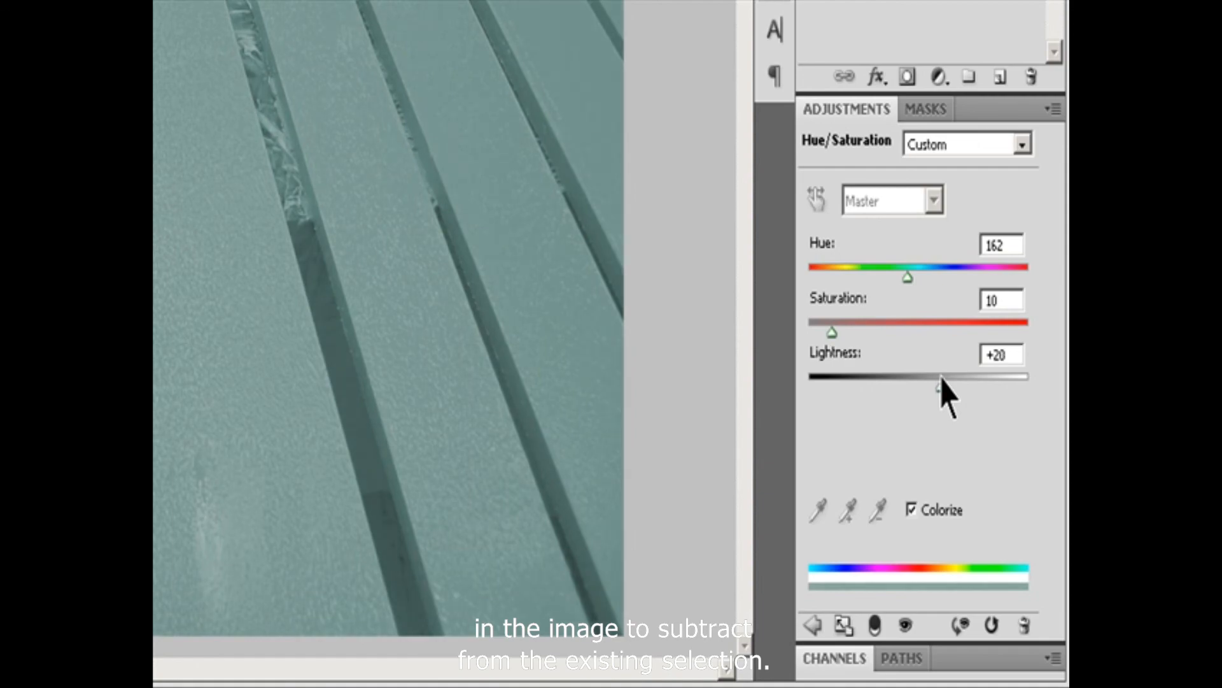